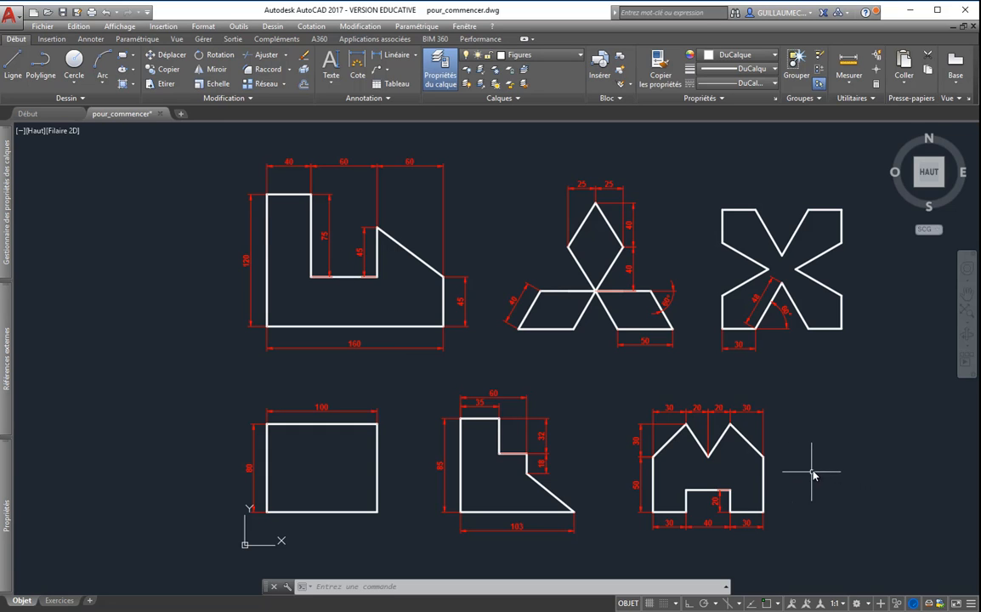
Step: Draw a 100-unit line beside the dimensioned 100 by 80 rectangle, continuing with an 80-unit line upward, using direct distances
mouse_move(829, 464)
middle_mouse_down()
mouse_move(429, 428)
mouse_move(285, 438)
mouse_move(83, 431)
middle_mouse_up()
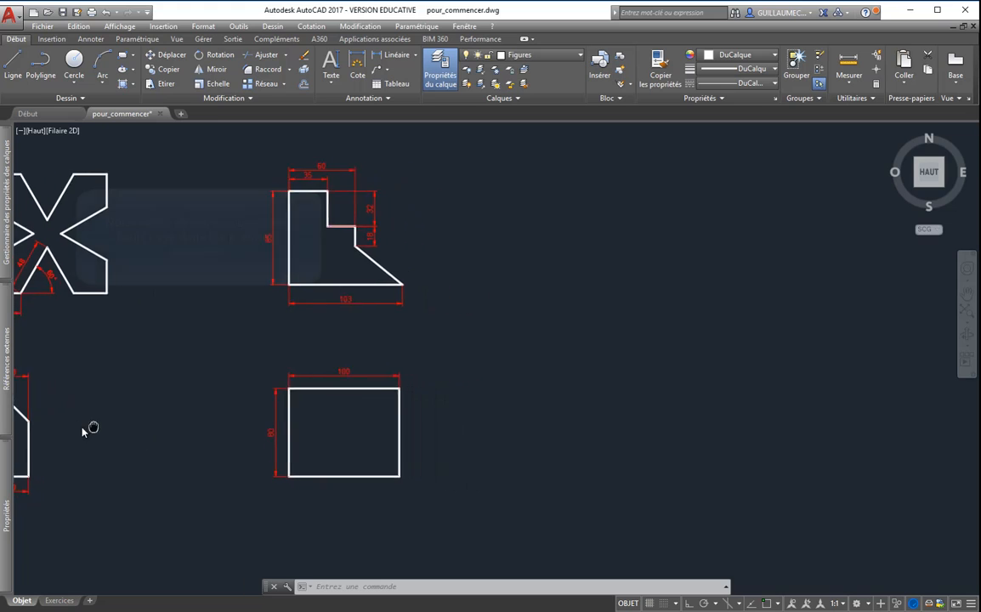
scroll(322, 451, "up", 2)
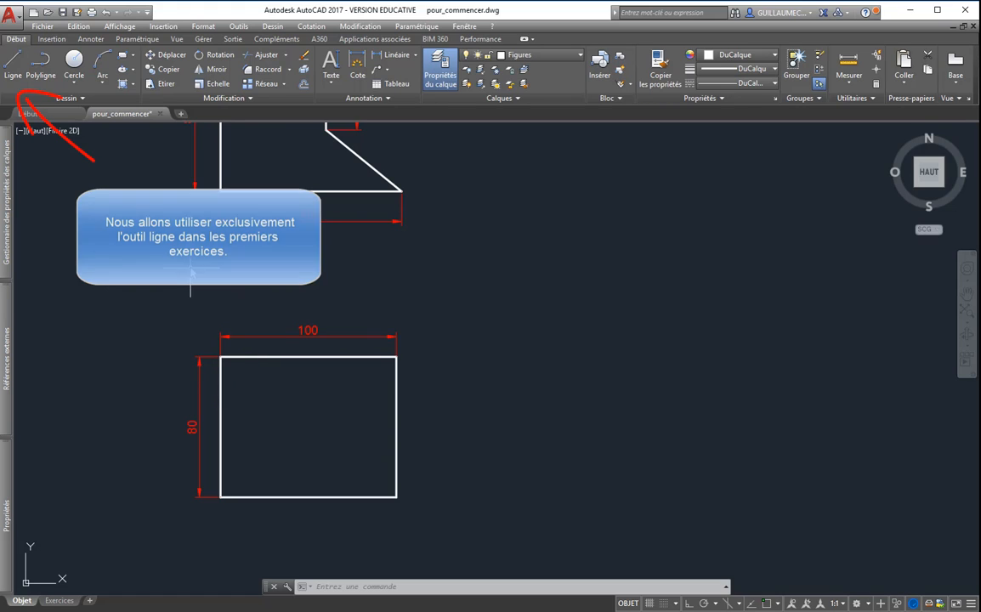
left_click(15, 75)
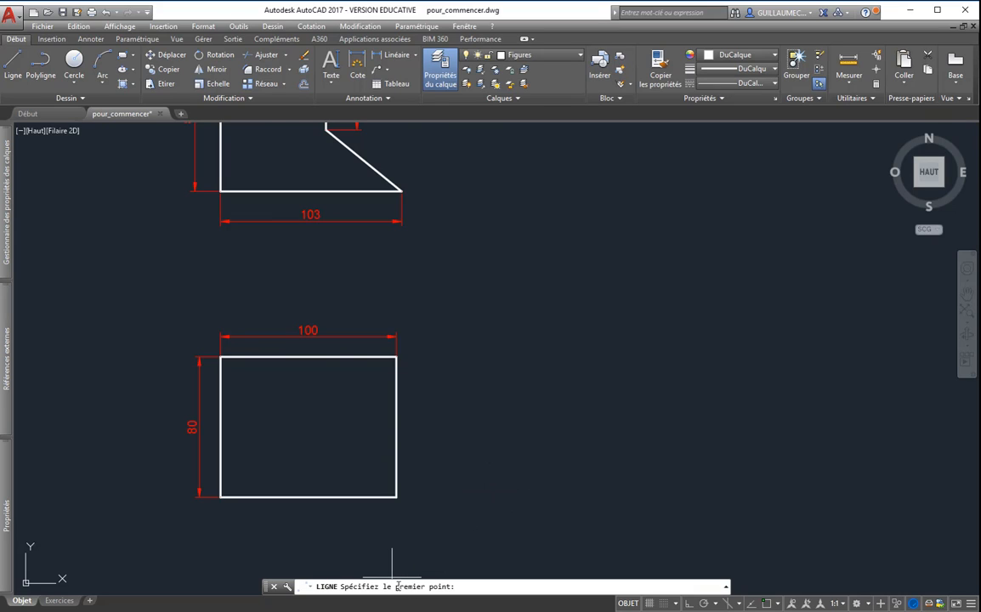
left_click(486, 497)
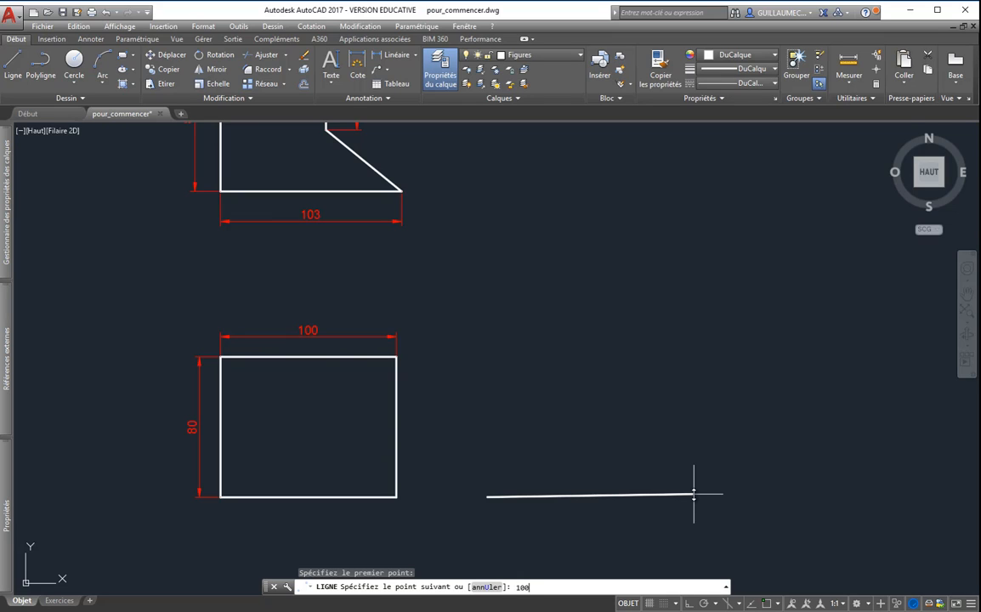
key("Return")
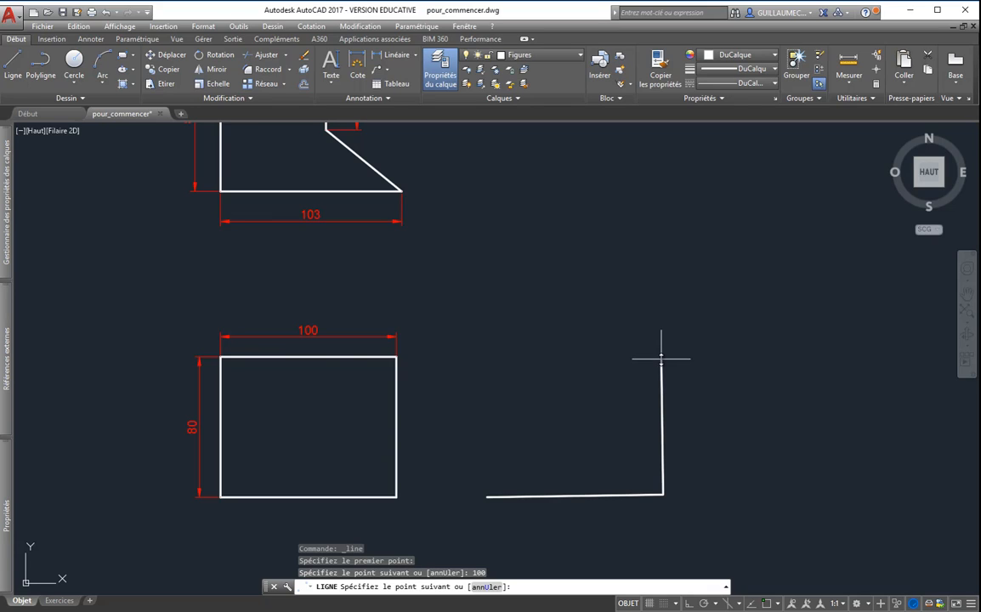
type("80")
key("Return")
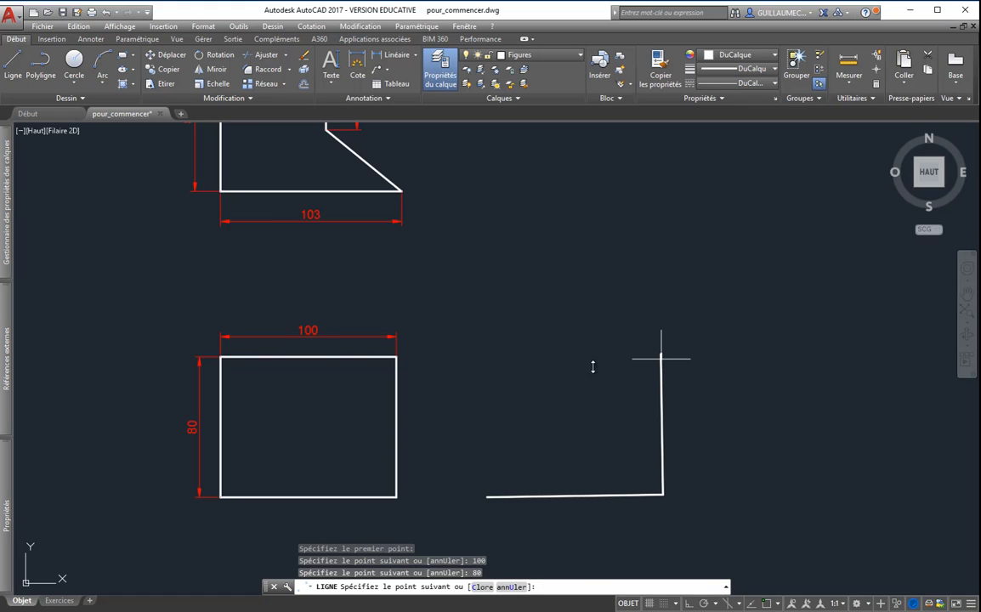
scroll(653, 350, "up", 5)
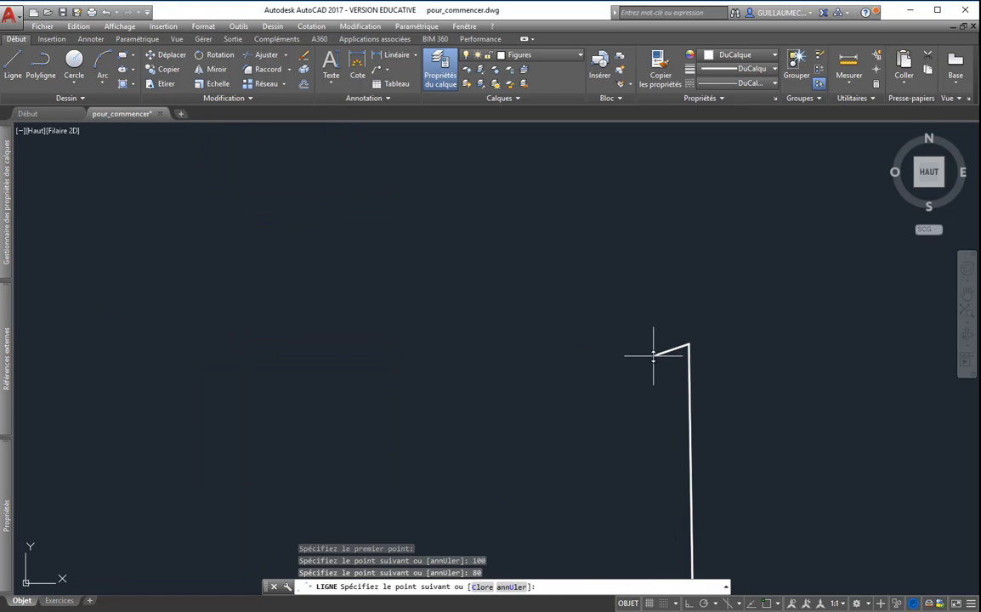
scroll(653, 355, "down", 5)
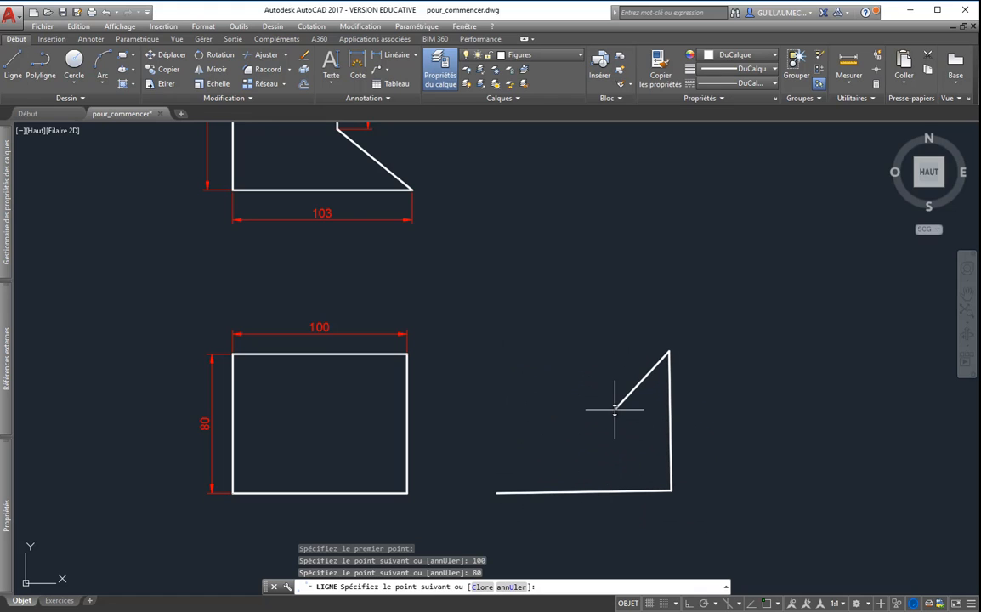
key("Escape")
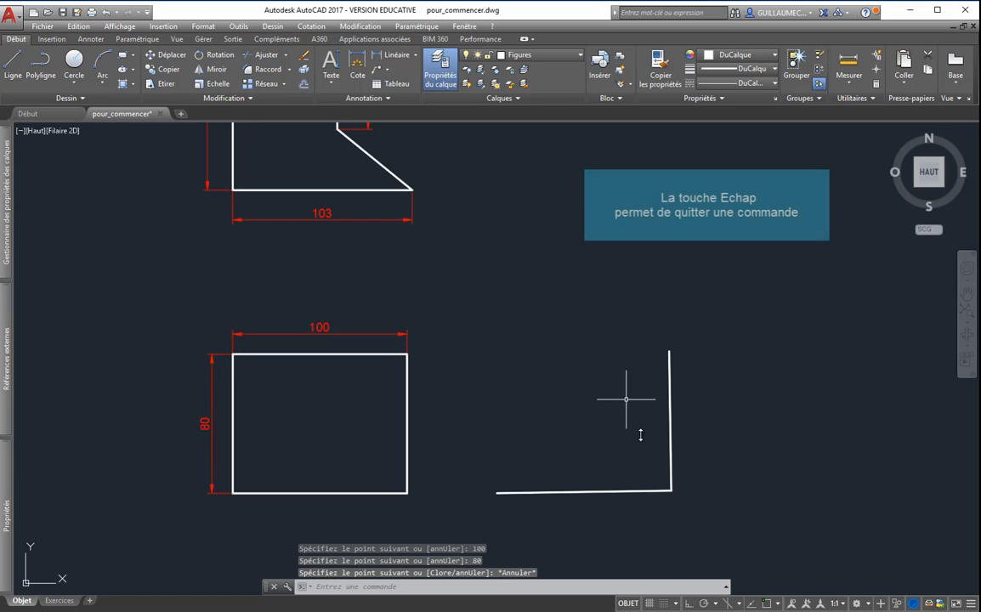
Step: Erase the two freehand-angled lines beside the dimensioned rectangle
left_click(705, 515)
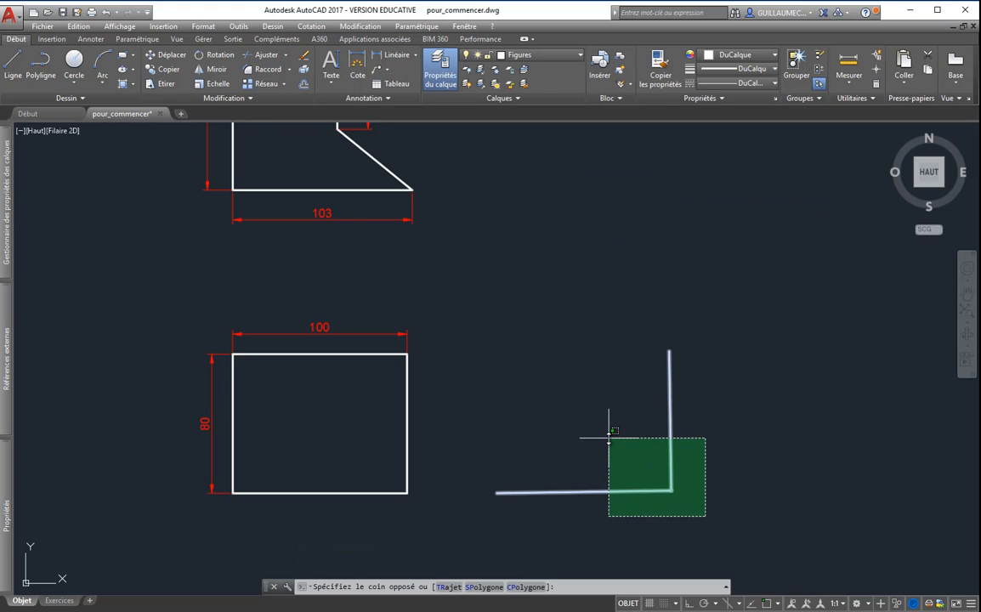
left_click(608, 438)
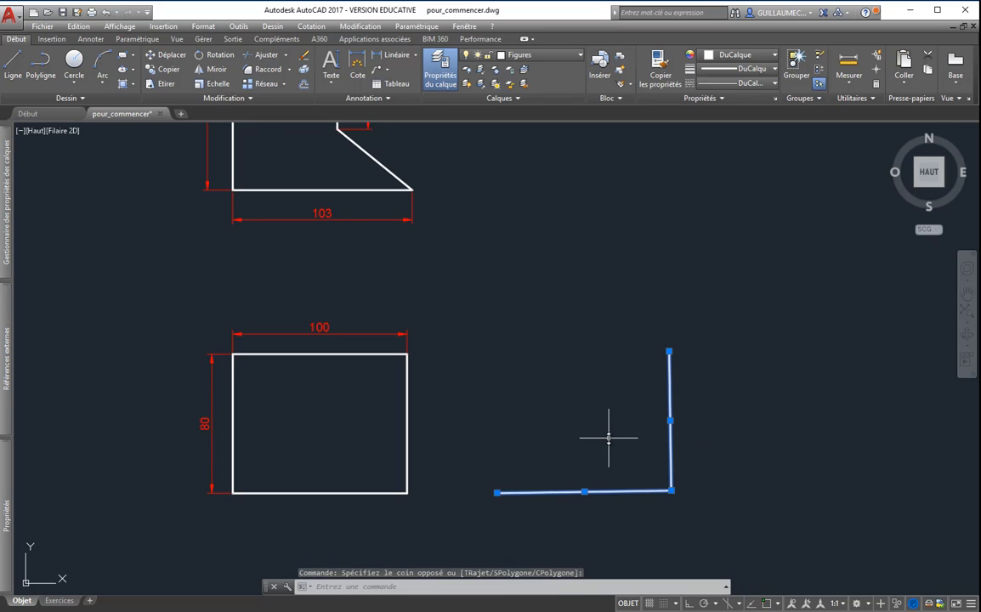
key("Delete")
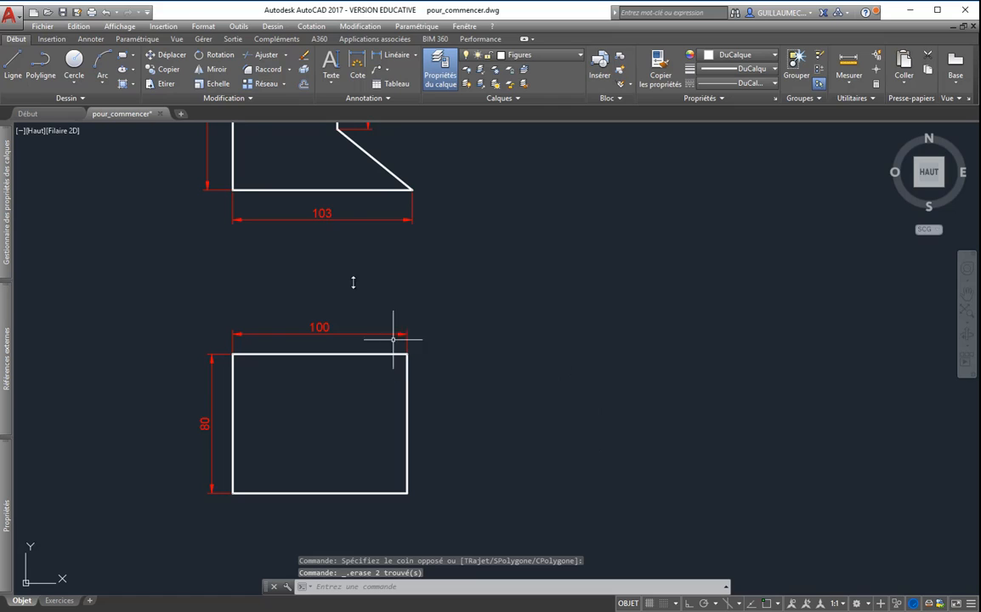
Step: Draw a line from a free point beside the dimensioned rectangle to the absolute coordinates 100,0
left_click(15, 65)
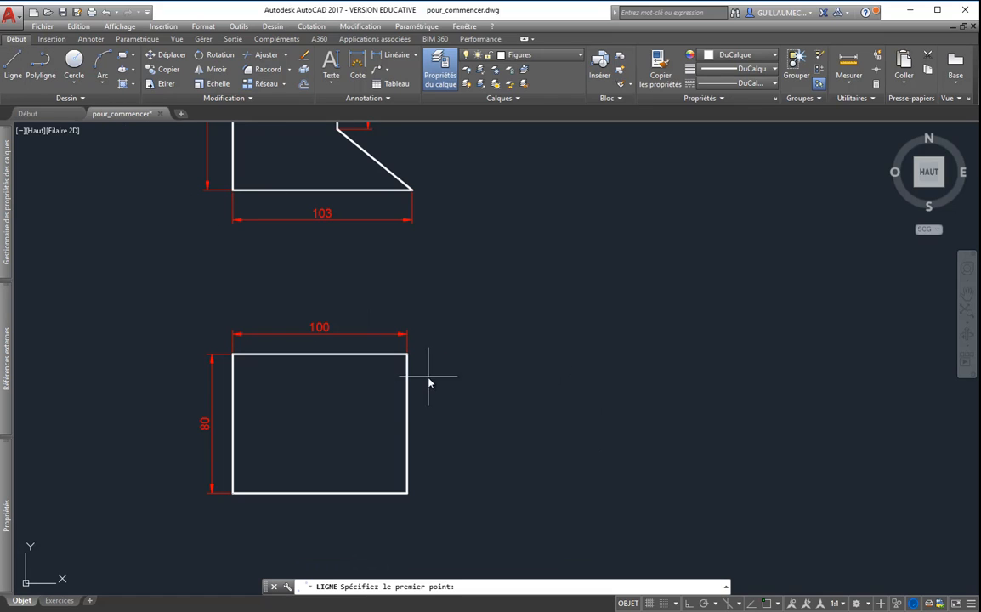
left_click(500, 489)
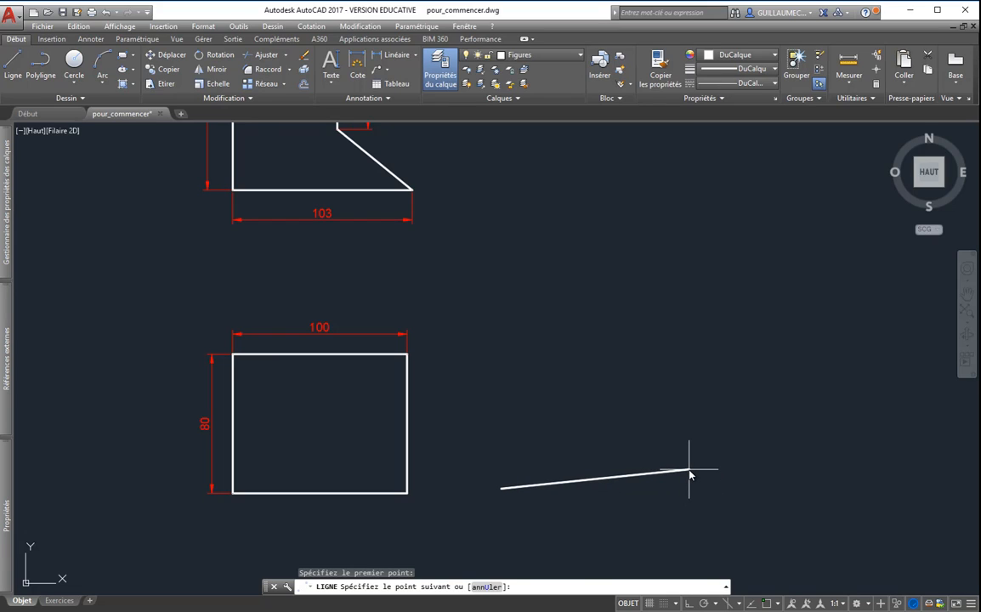
type("100")
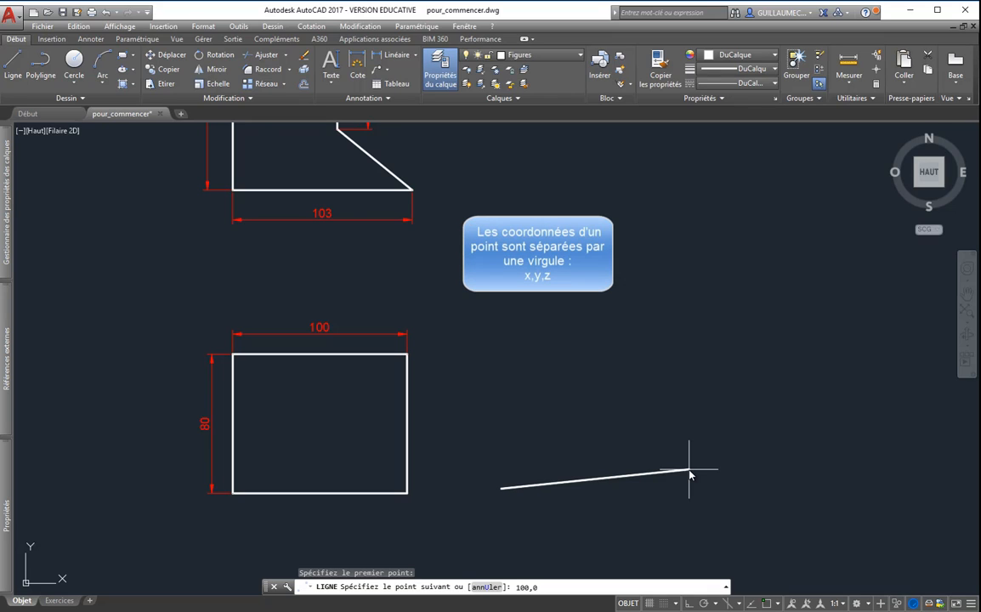
type(",0")
key("Return")
scroll(687, 332, "down", 2)
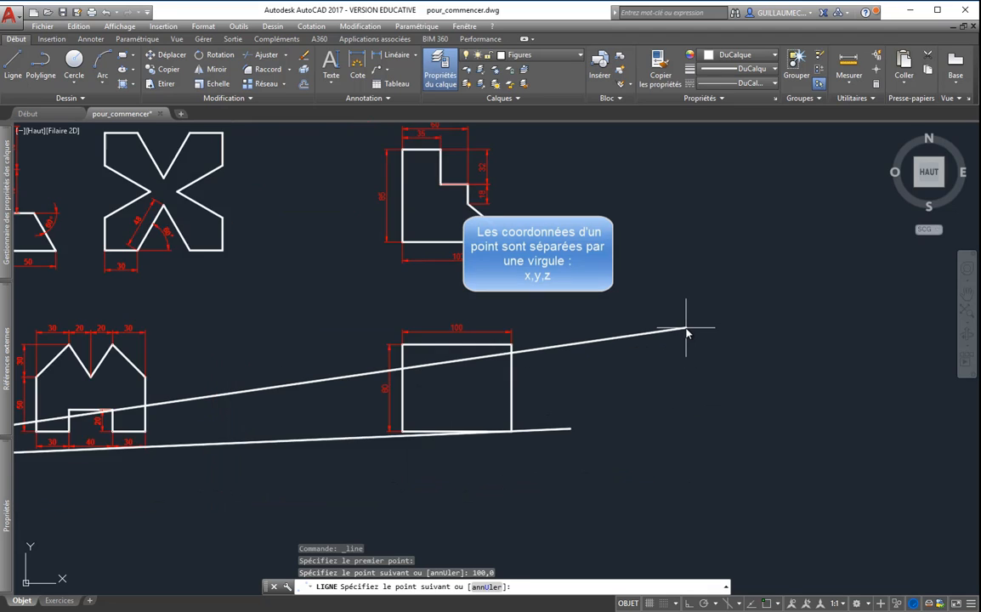
scroll(686, 332, "down", 4)
scroll(320, 400, "up", 3)
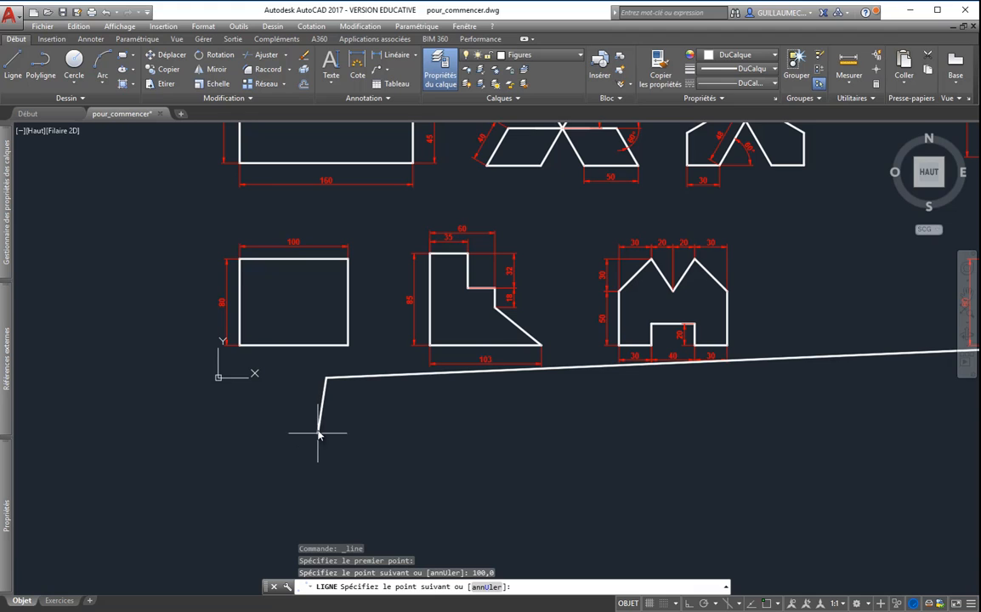
scroll(293, 471, "down", 4)
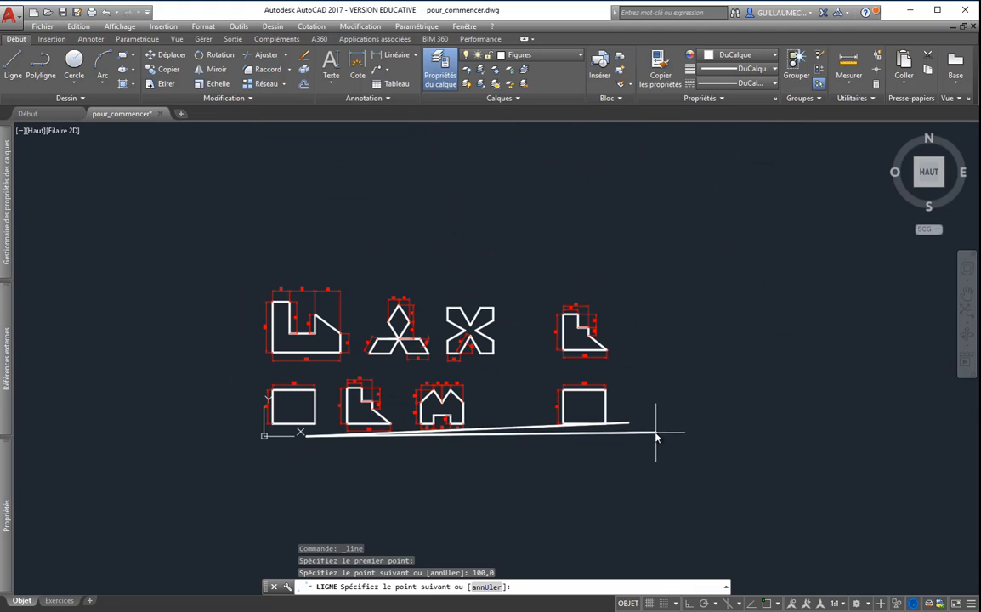
key("Escape")
Step: Erase the long line that runs to the absolute point 100,0
scroll(642, 430, "up", 8)
left_click(561, 374)
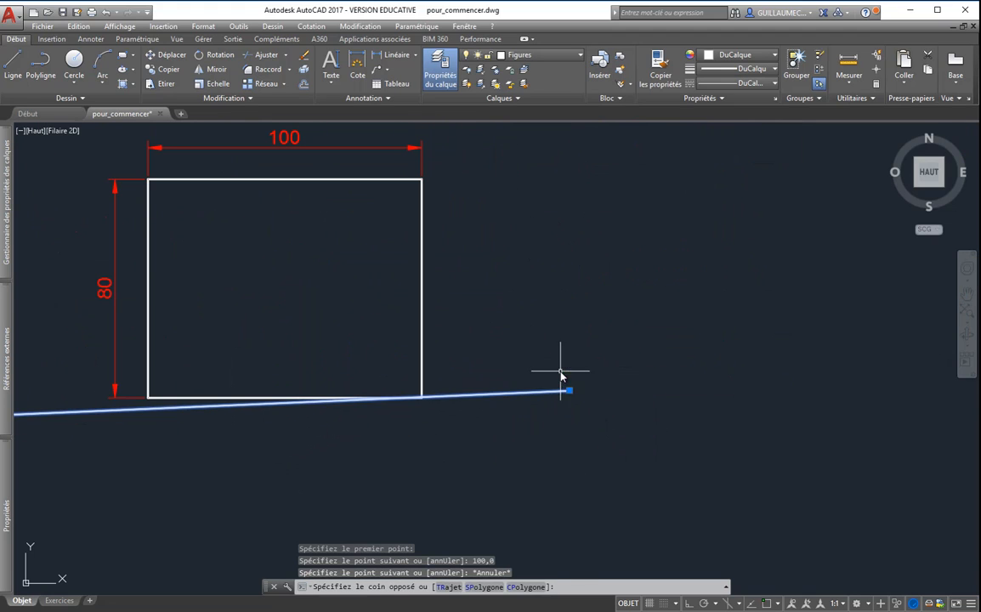
left_click(534, 485)
key("Delete")
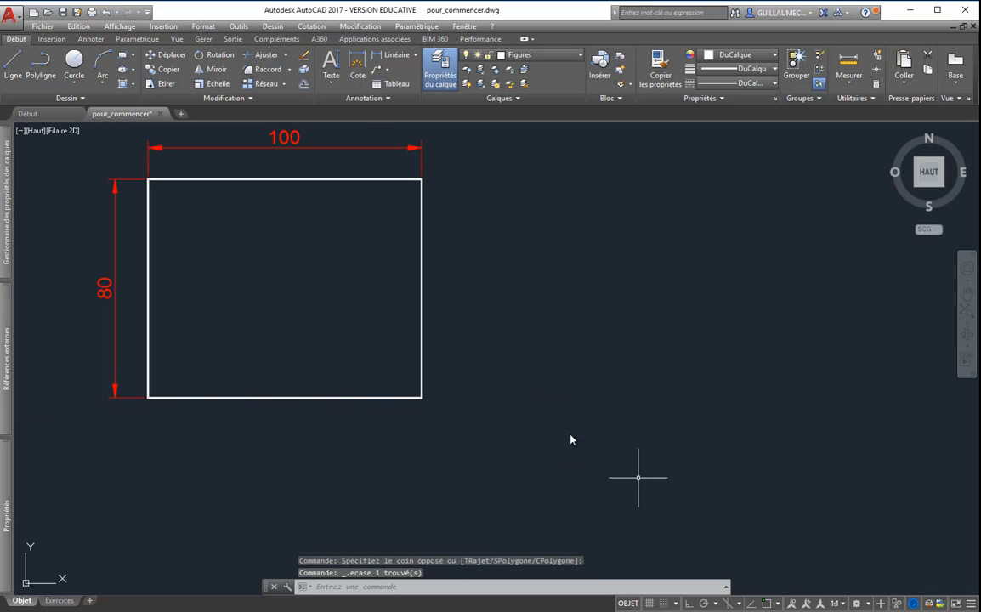
left_click(13, 63)
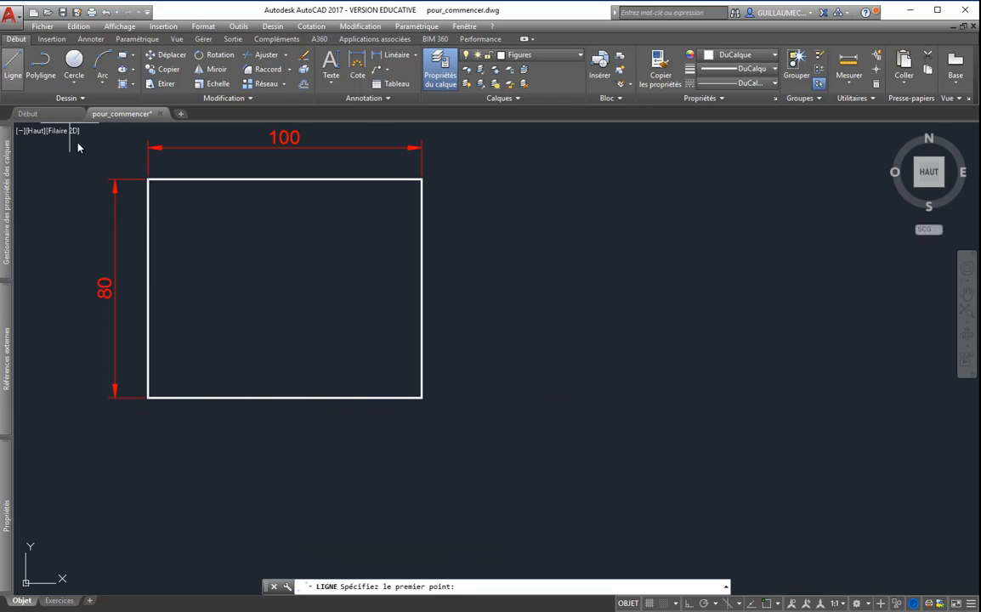
left_click(520, 400)
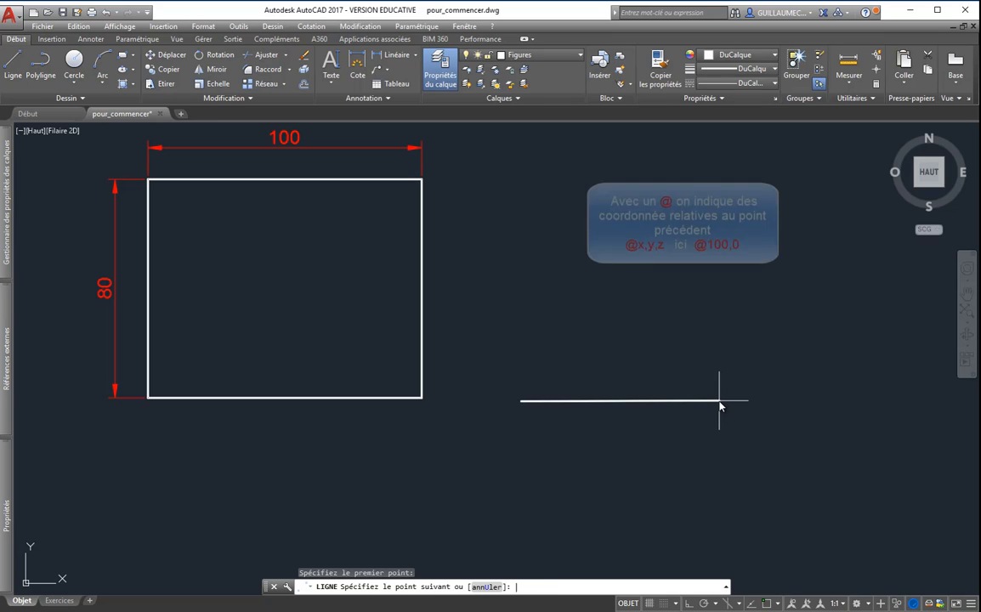
type("@100")
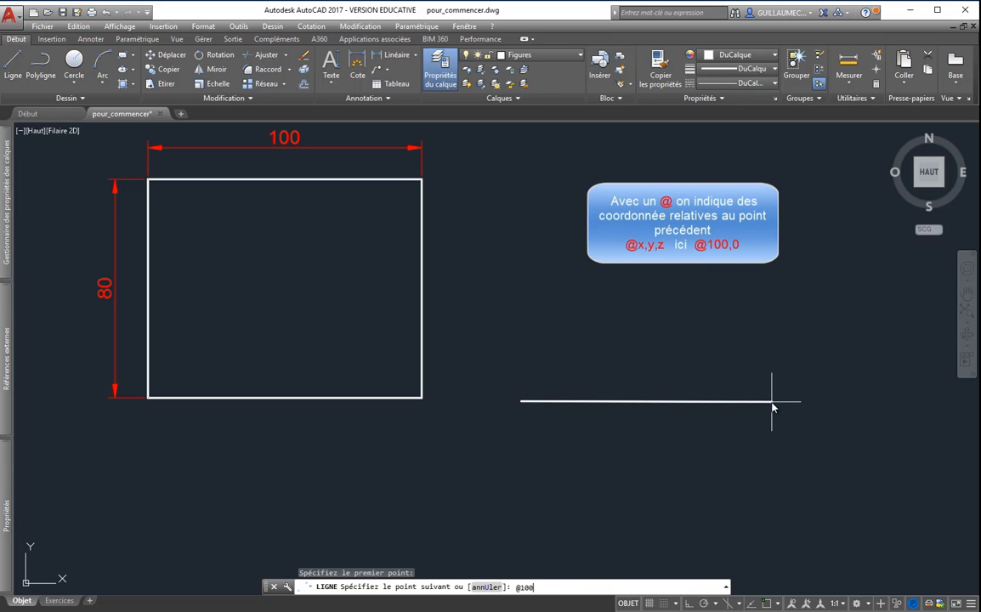
type(",0")
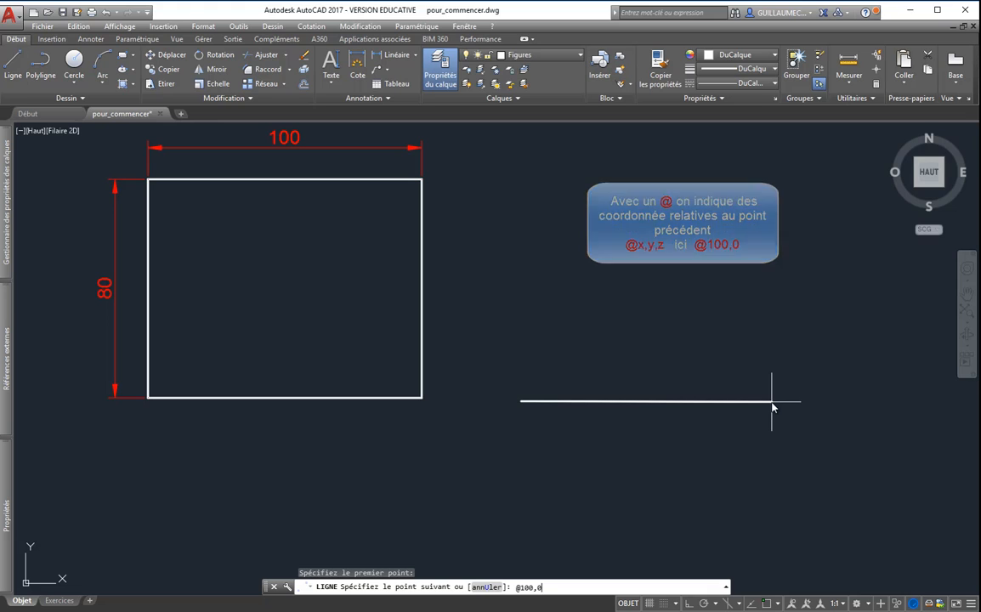
key("Return")
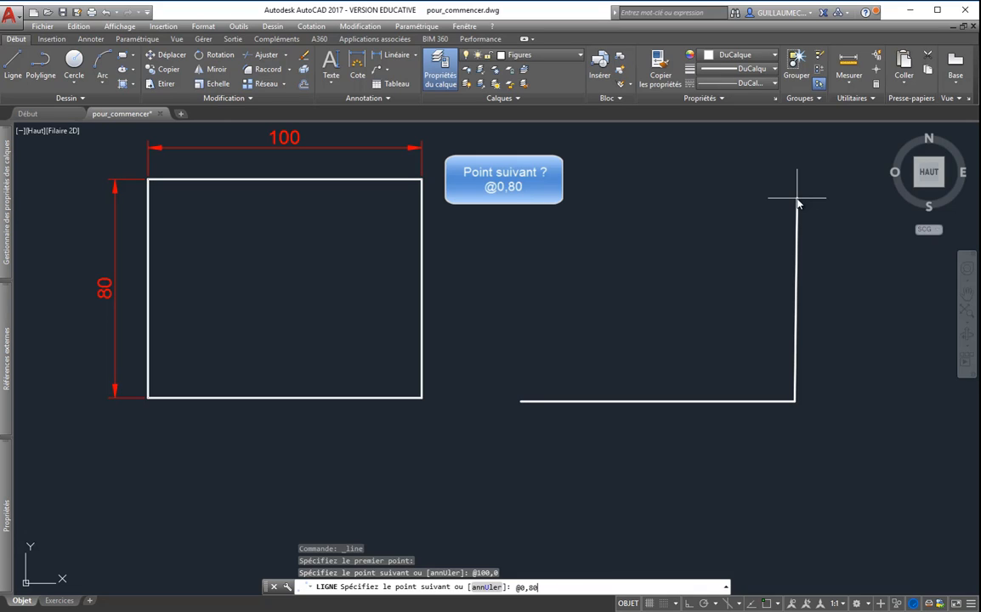
key("Return")
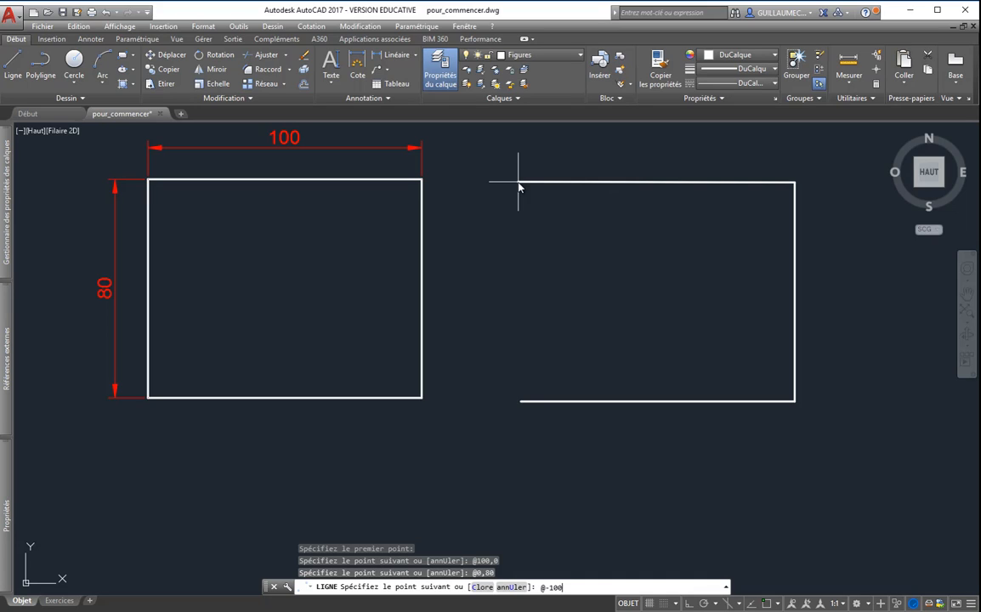
key("Return")
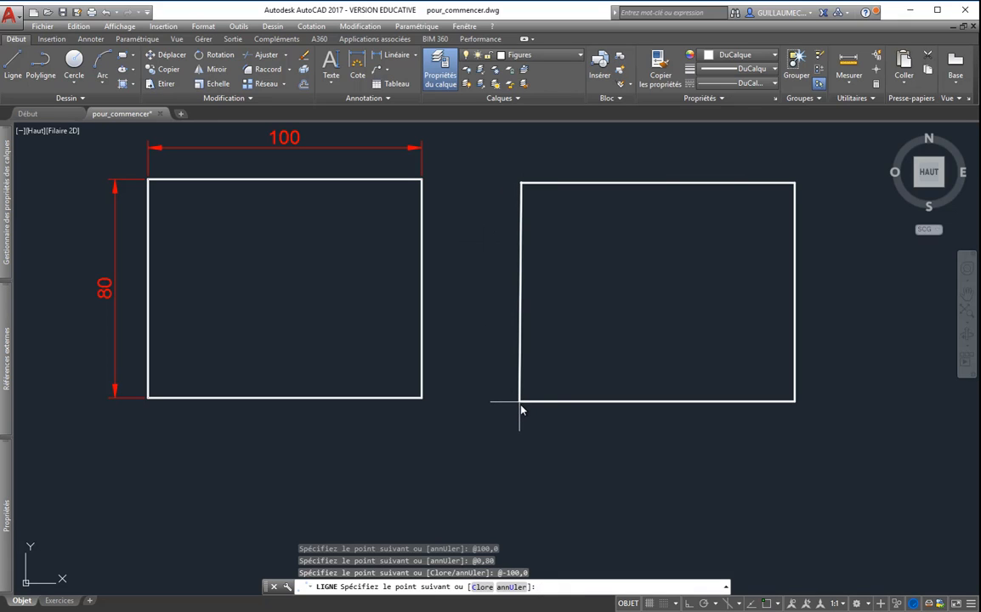
scroll(520, 402, "up", 3)
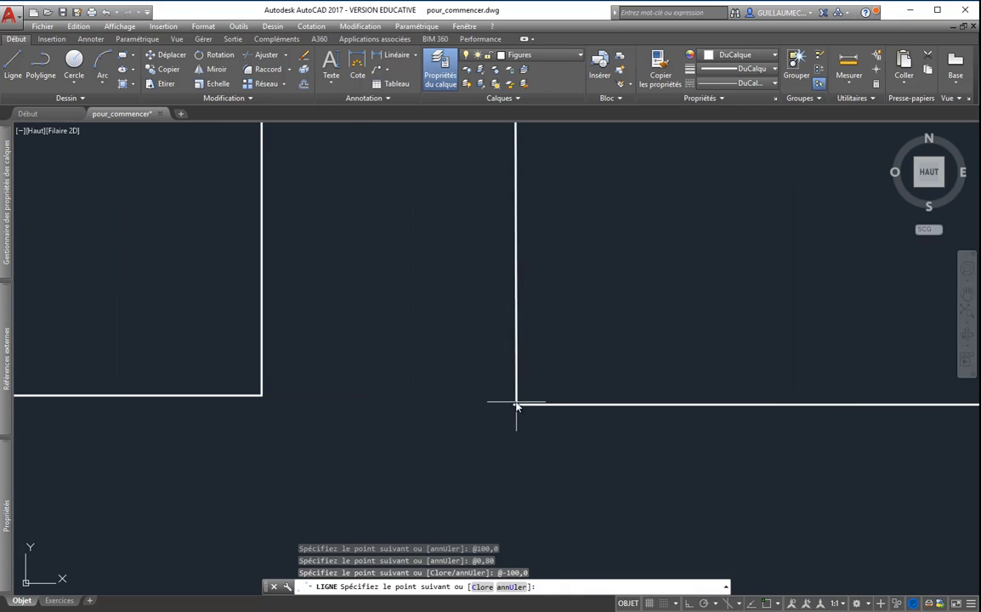
scroll(501, 401, "down", 2)
scroll(494, 402, "down", 2)
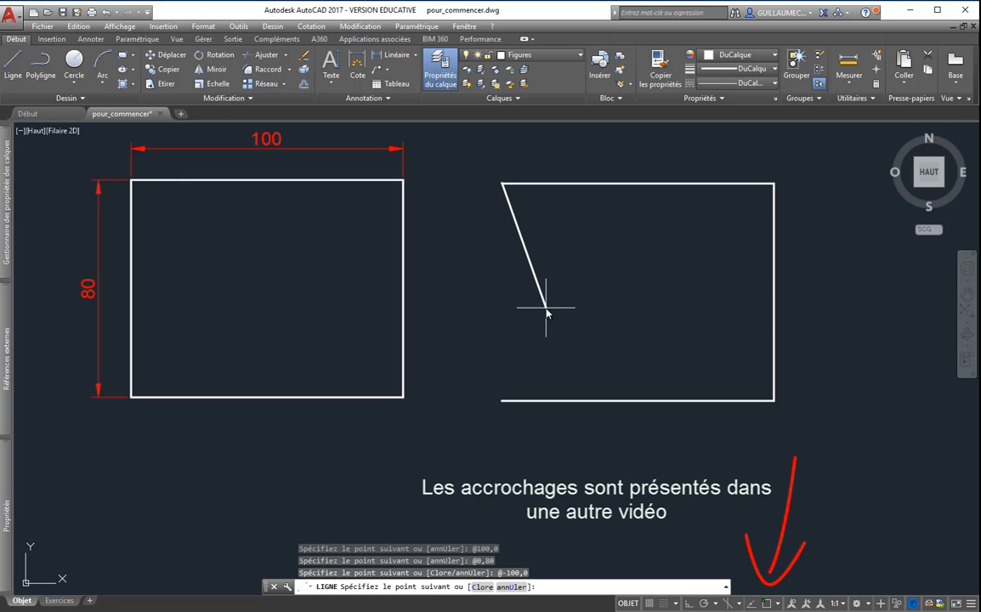
key("Escape")
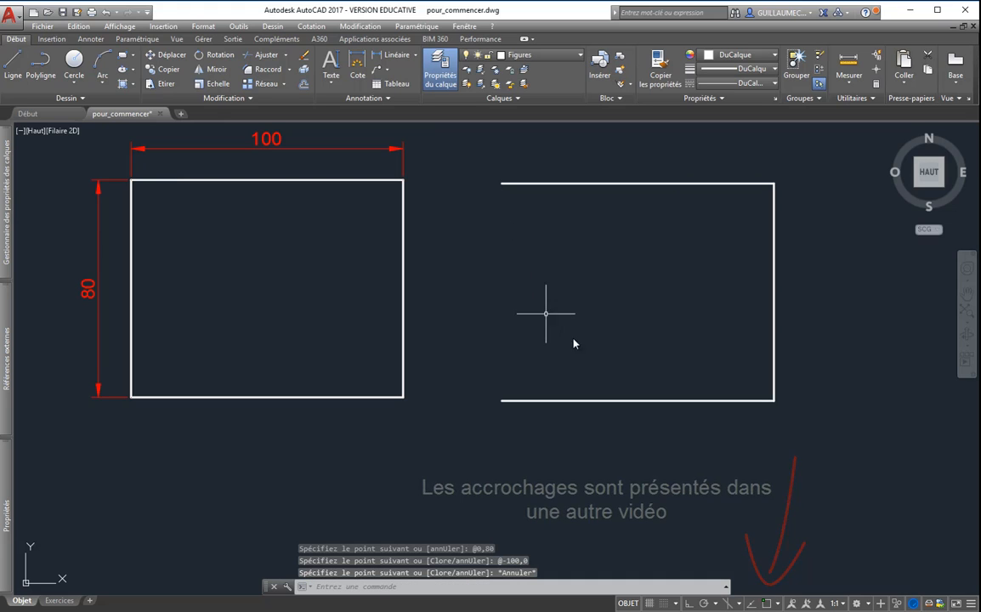
Step: Erase the three connected lines of the open rectangle
left_click(809, 446)
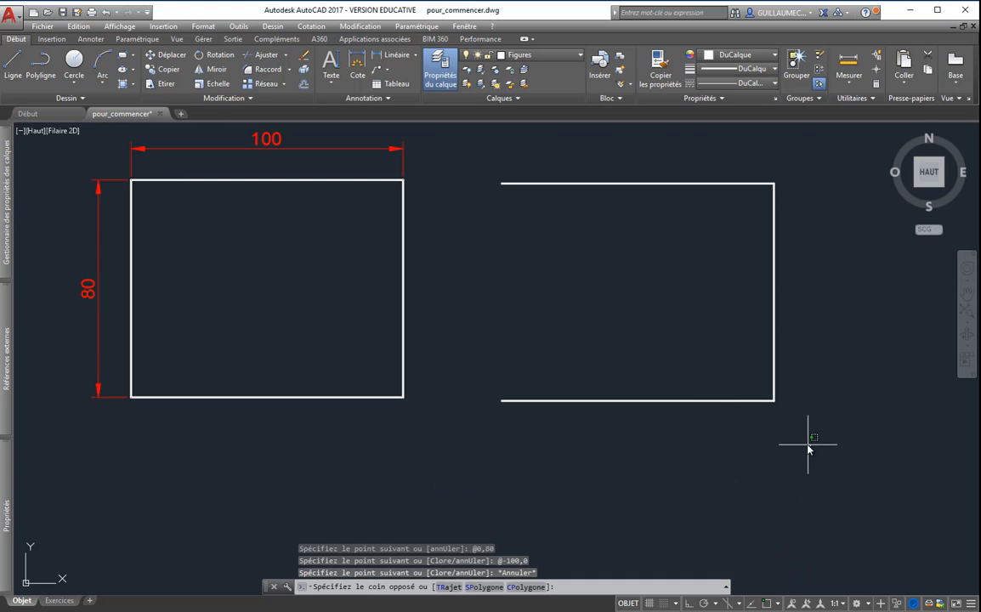
left_click(633, 159)
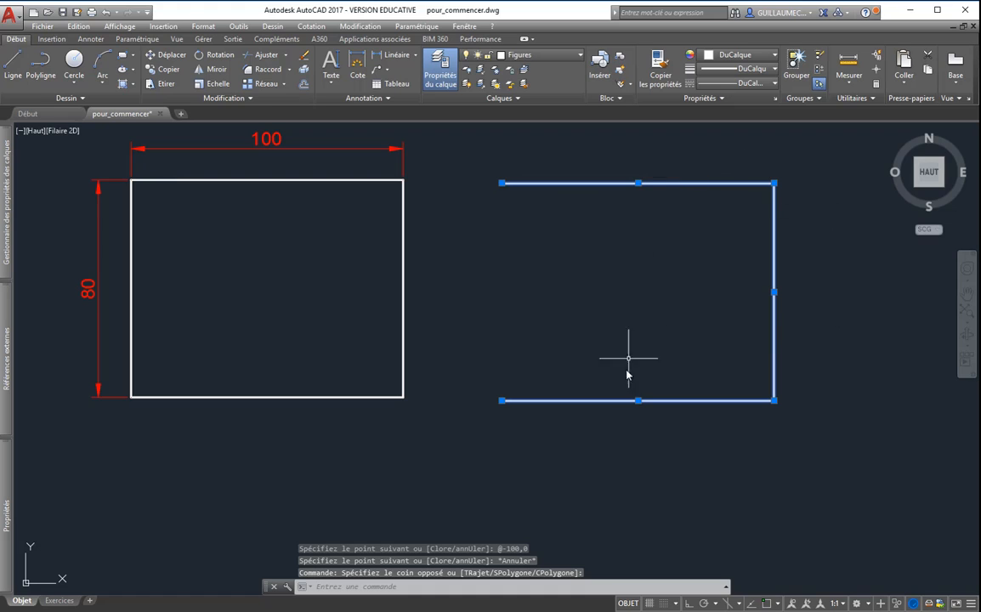
key("Delete")
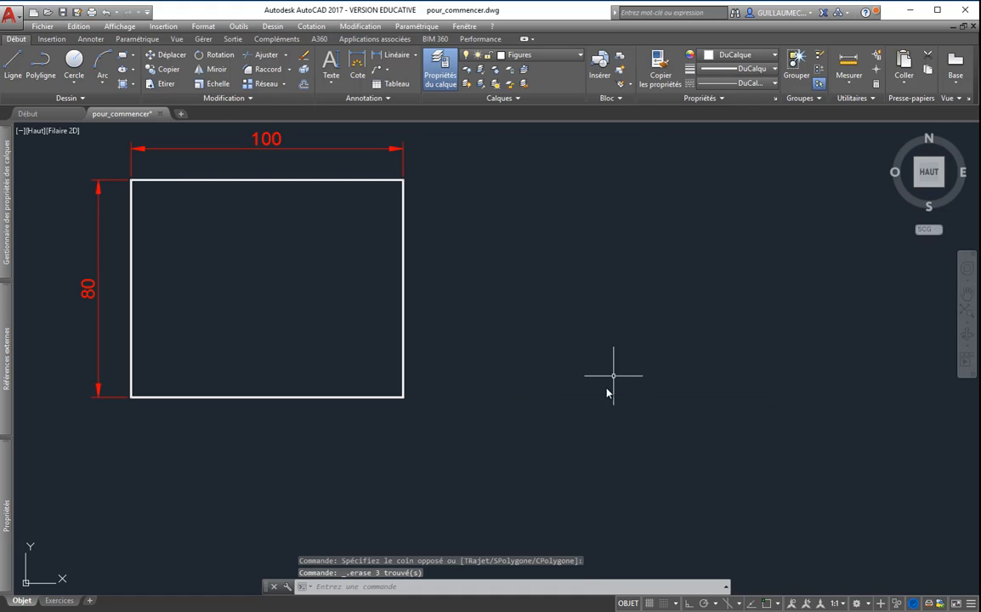
Step: Start a line at a free point beside the dimensioned rectangle with orthogonal mode on and draw its 100-unit horizontal base
left_click(12, 68)
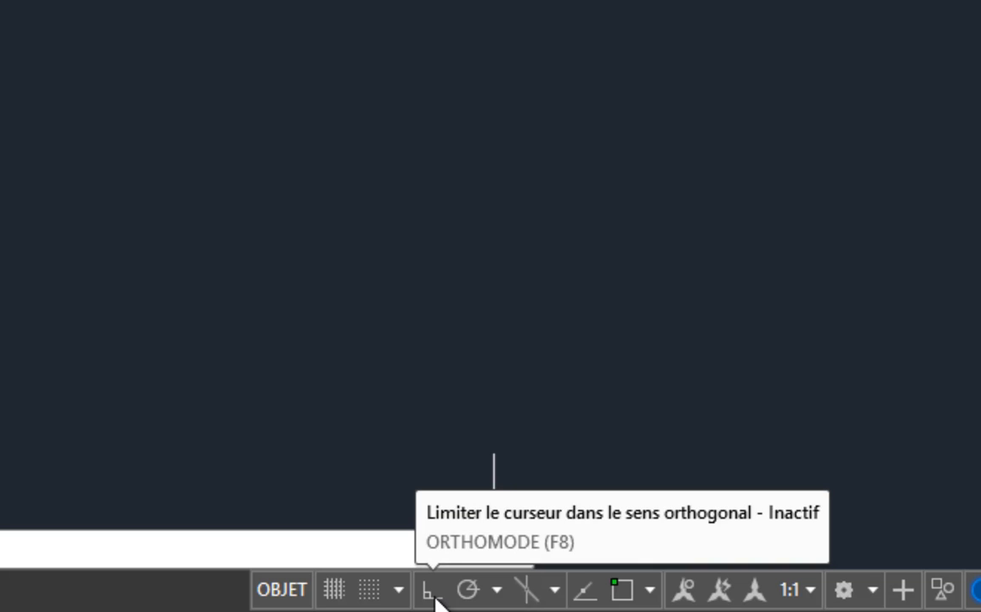
left_click(430, 593)
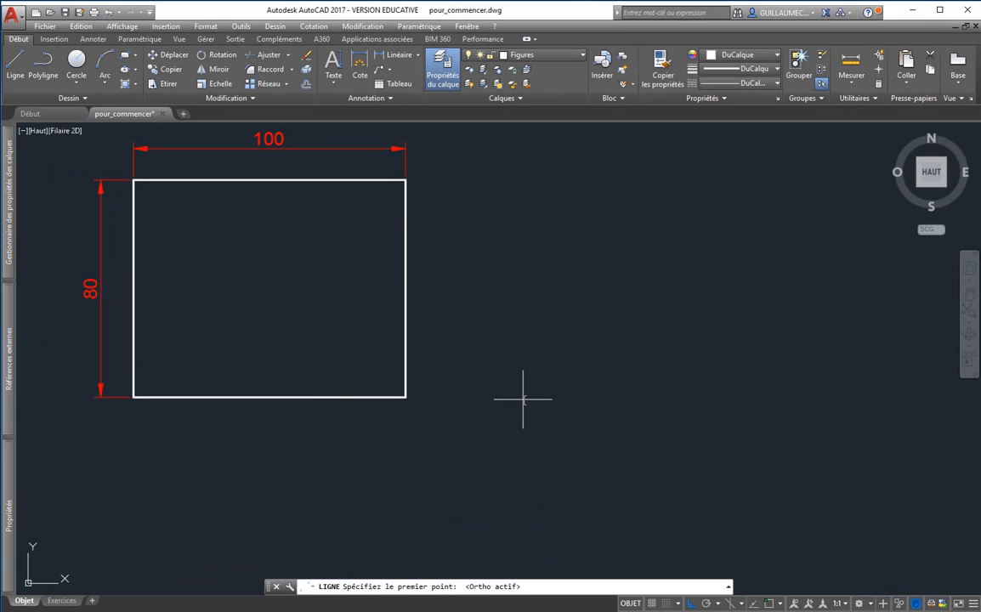
left_click(523, 398)
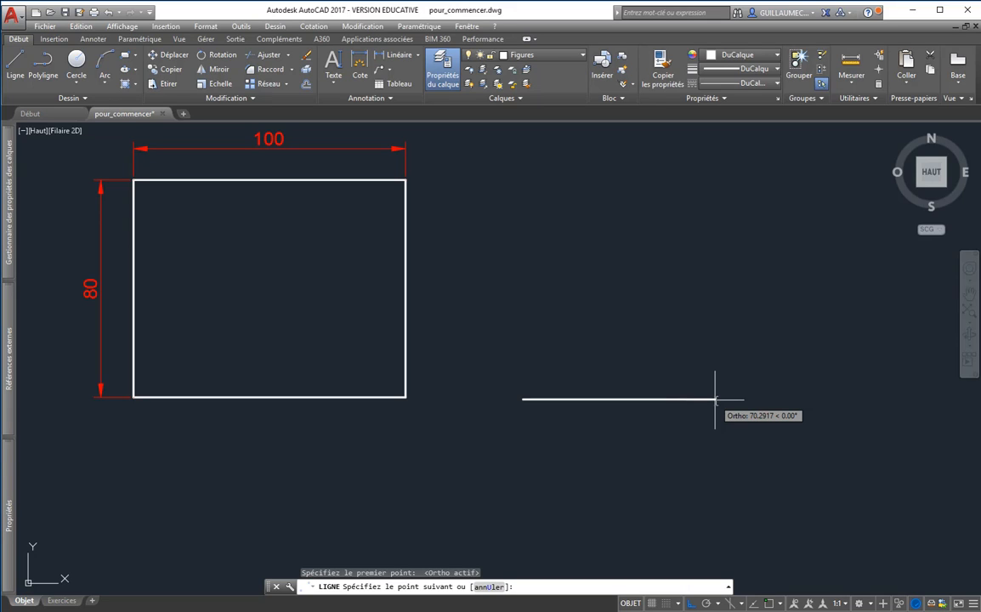
key("Return")
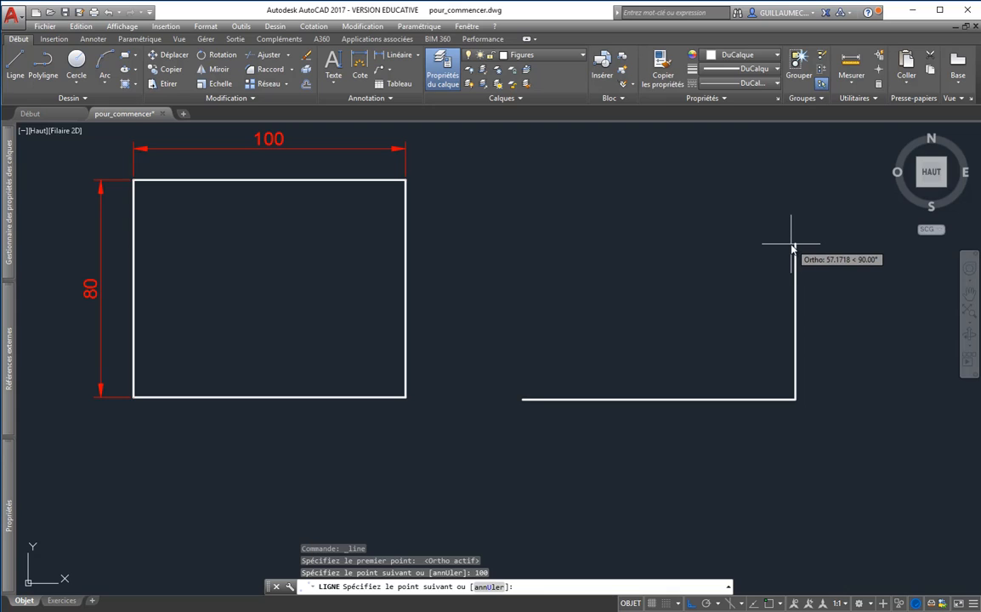
Step: Complete the rectangle in orthogonal mode with sides of 80 upward, 100 back to the left and 80 downward, ending the line command
type("80")
key("Return")
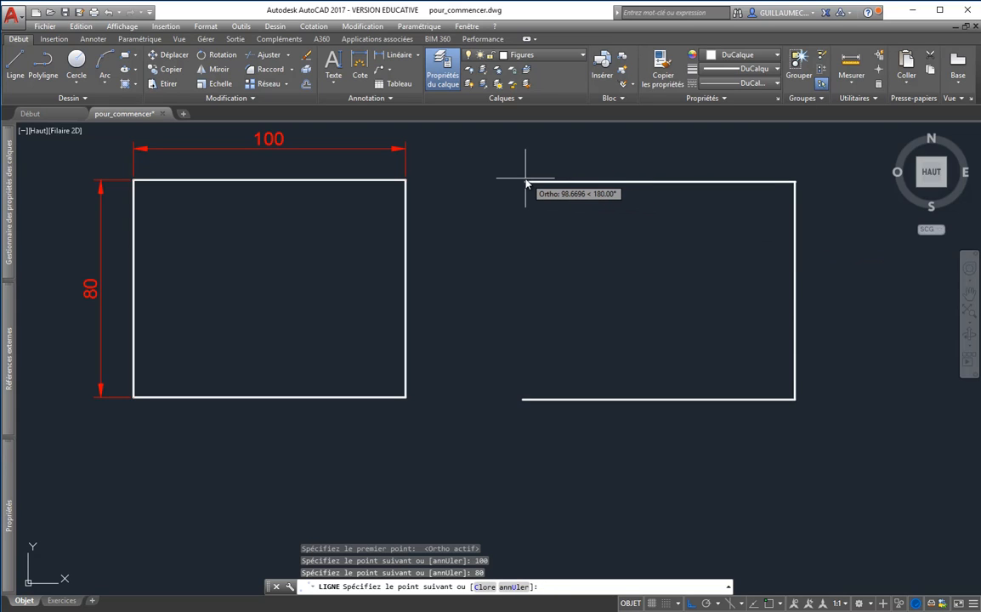
type("100")
key("Return")
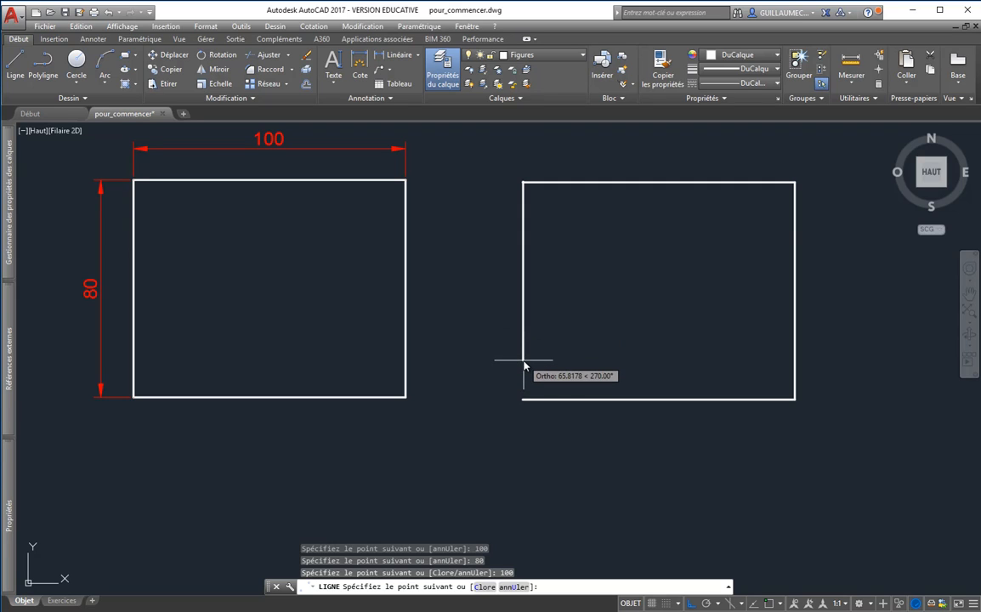
type("80")
key("Return")
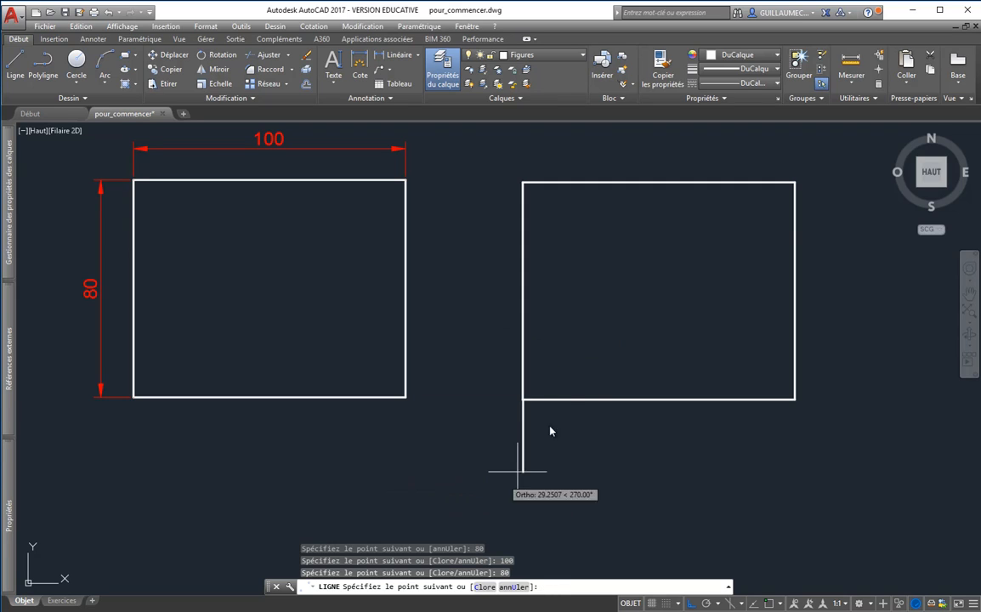
key("Escape")
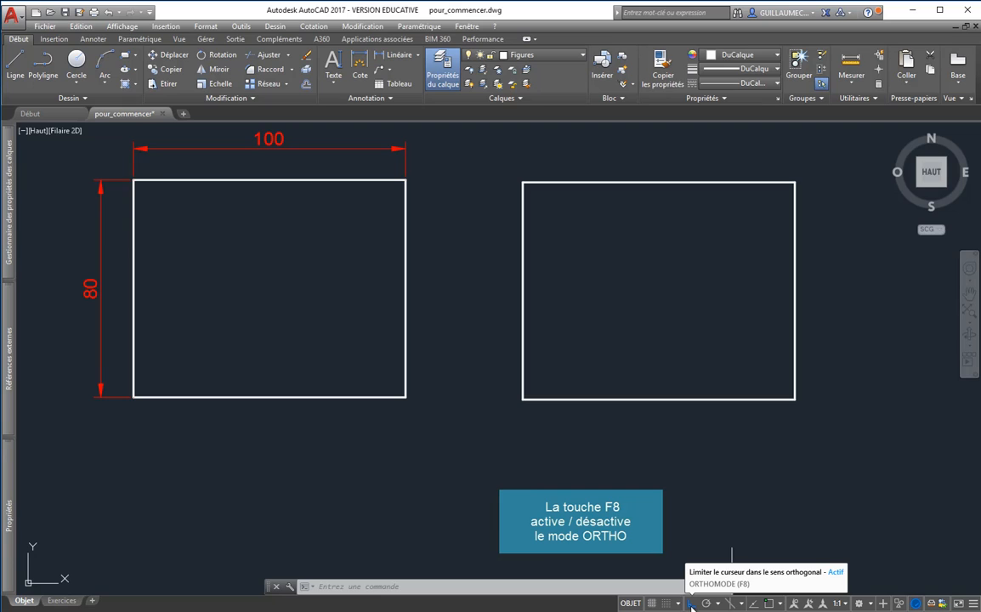
Step: Toggle orthogonal mode off, on and off again
key("F8")
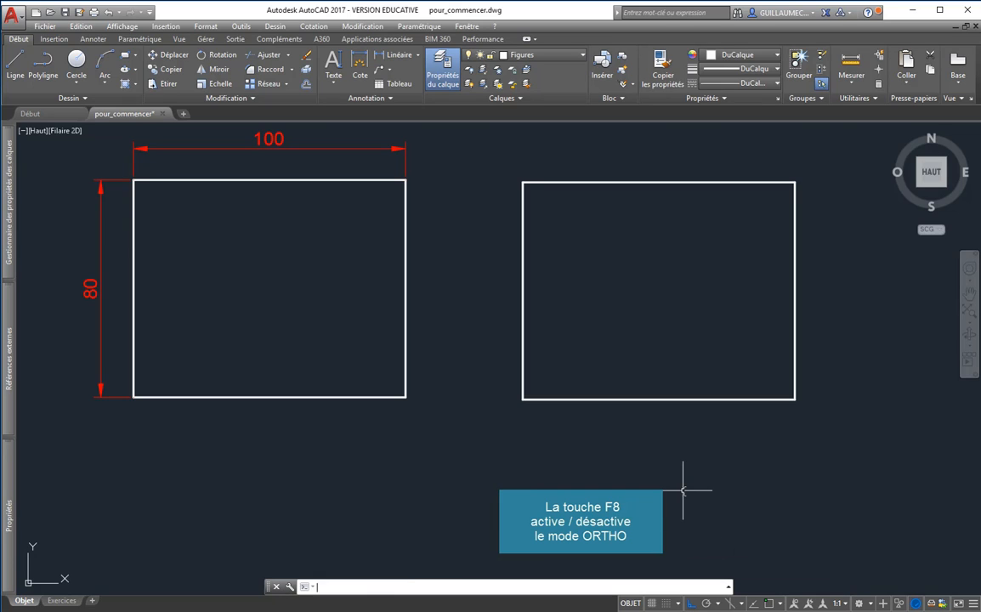
key("F8")
key("F8")
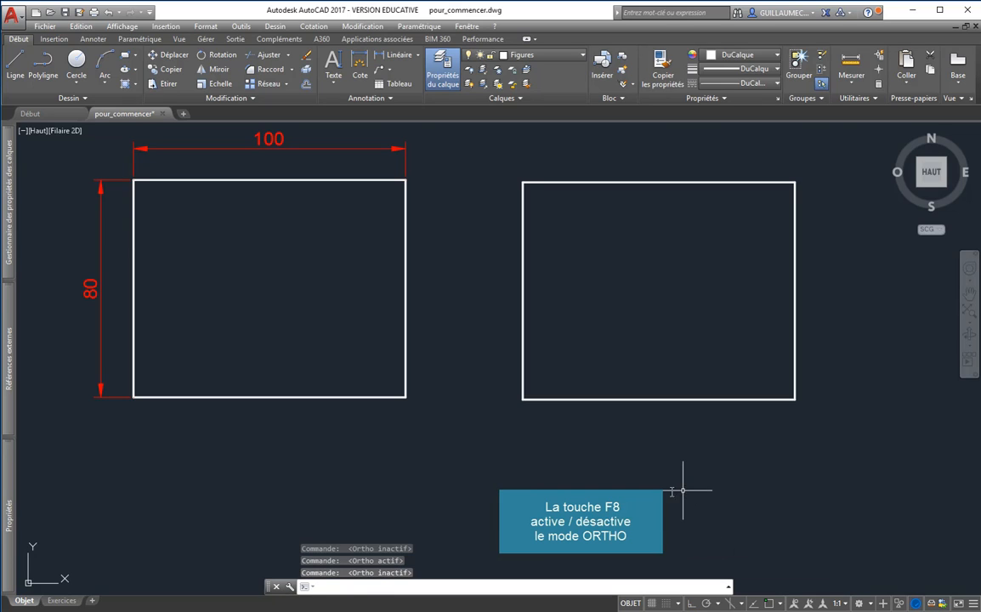
Step: Erase the four lines of the undimensioned rectangle
left_click(824, 442)
left_click(502, 170)
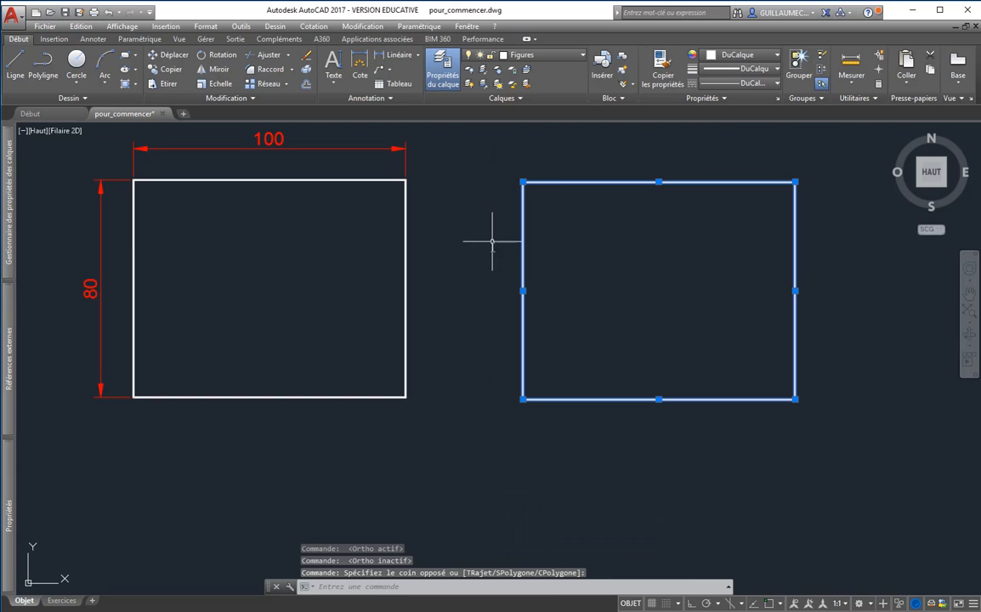
key("Delete")
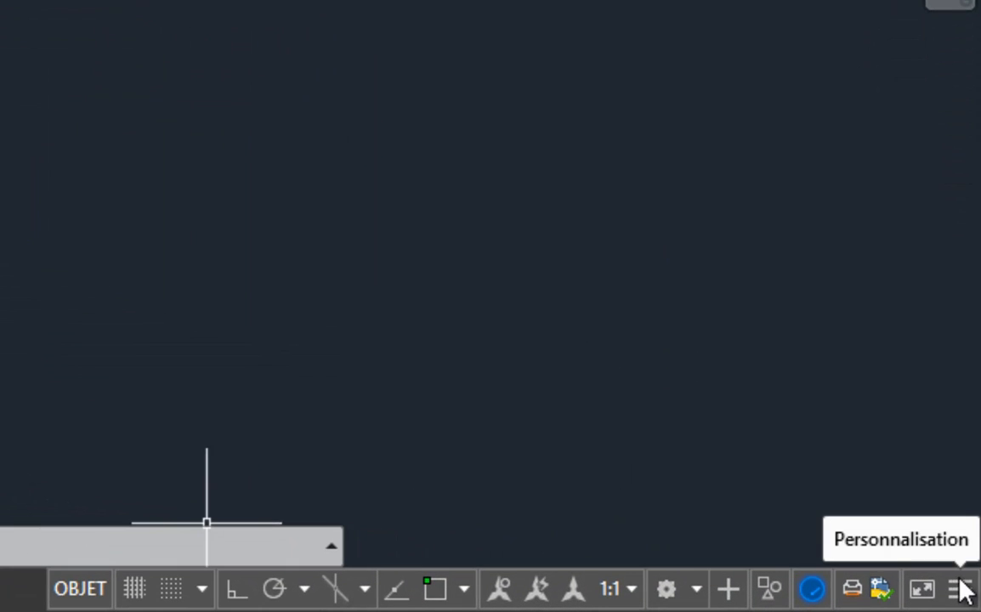
Step: Show the Saisie dynamique (dynamic input) control in the status bar and turn dynamic input on
left_click(961, 590)
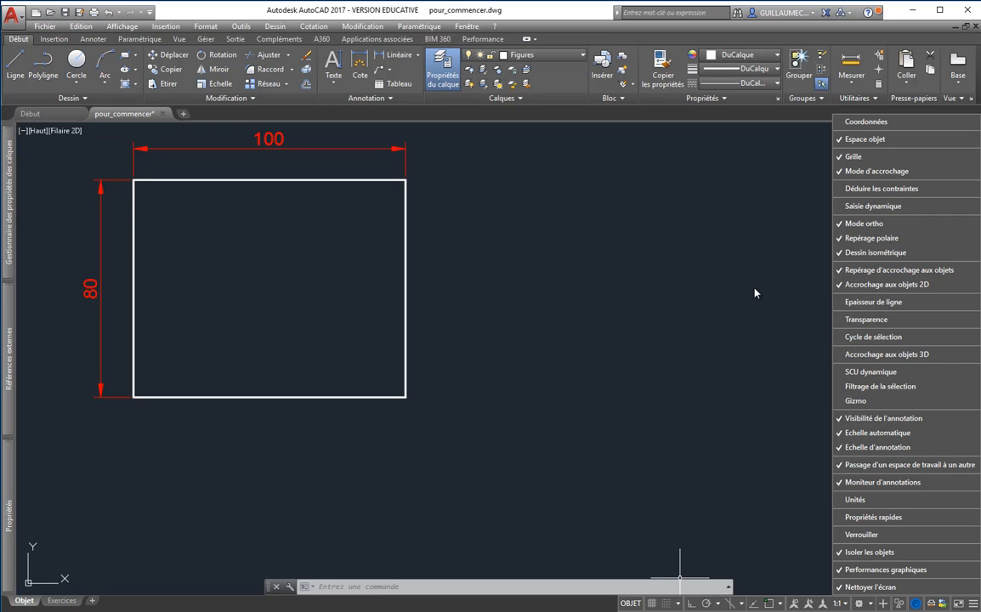
left_click(847, 207)
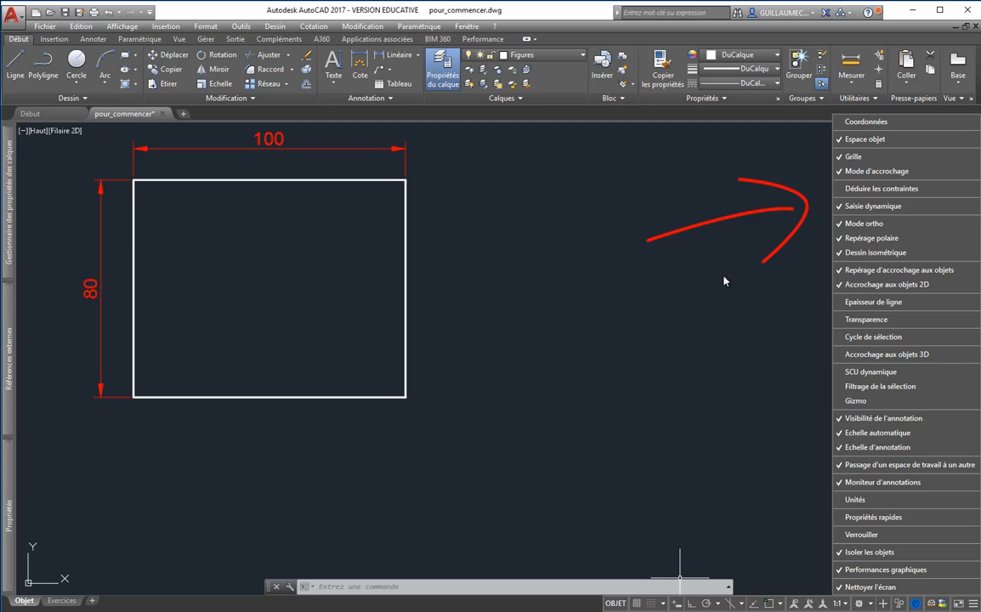
left_click(754, 261)
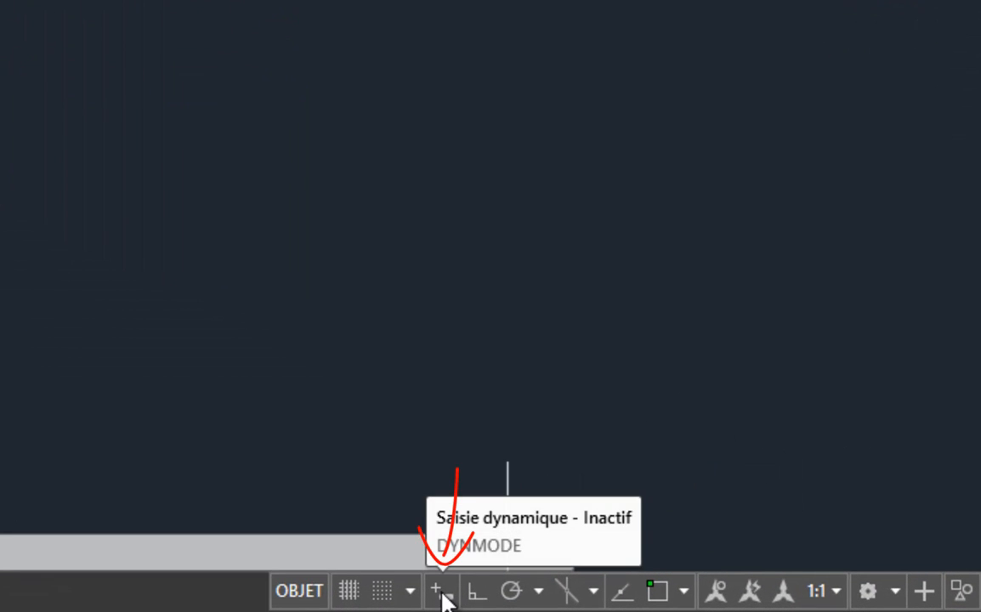
left_click(441, 592)
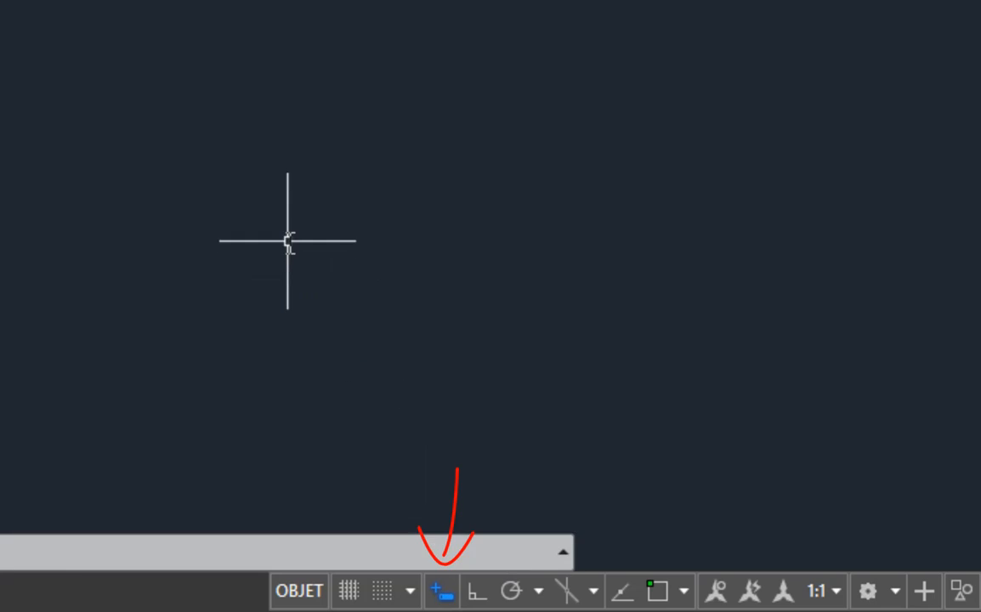
Step: Draw the base line from a free point beside the dimensioned rectangle with dynamic input, length 100 and angle 0°
left_click(15, 64)
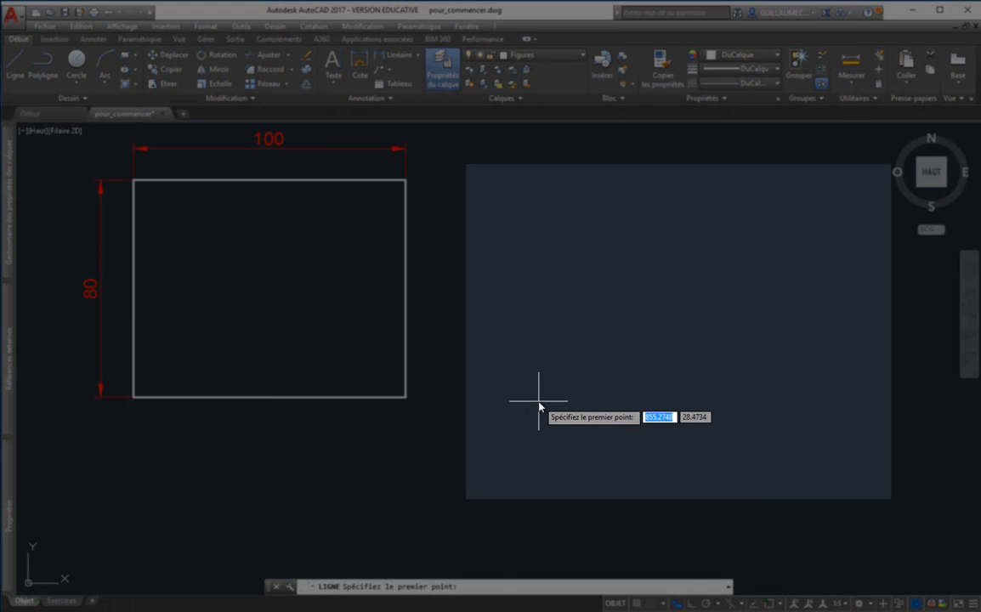
left_click(538, 400)
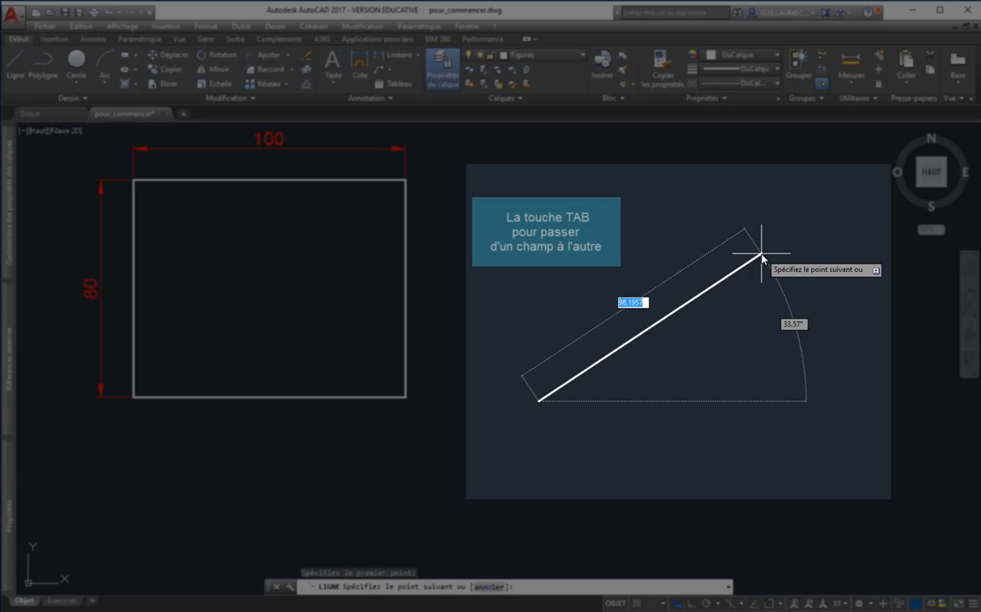
key("Tab")
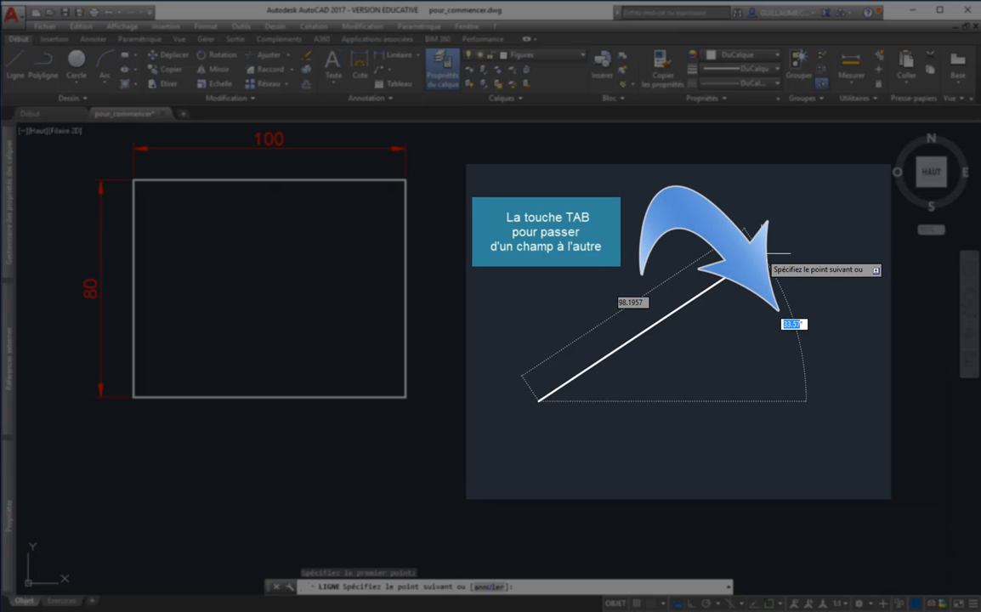
key("Tab")
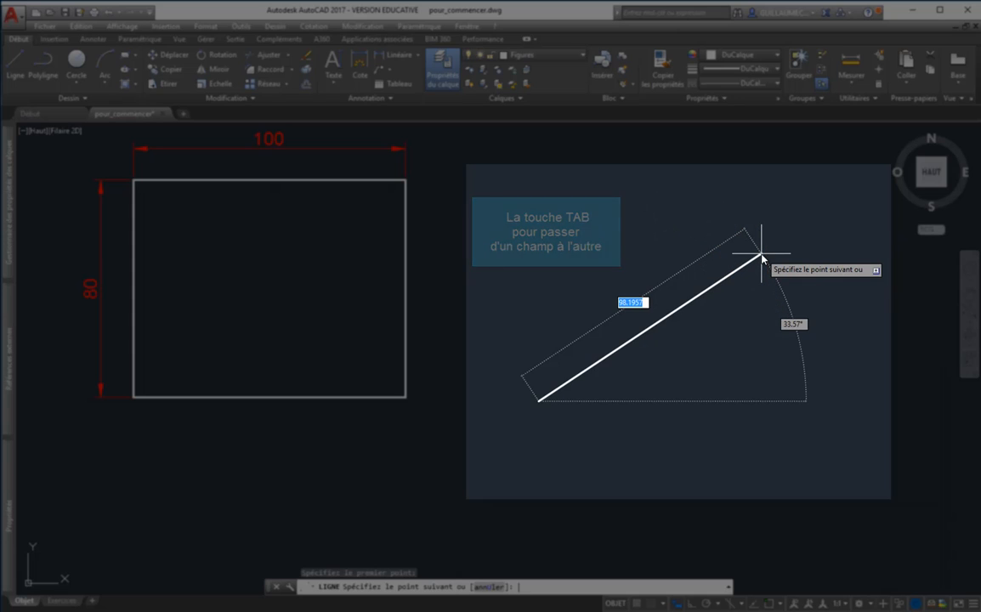
type("100")
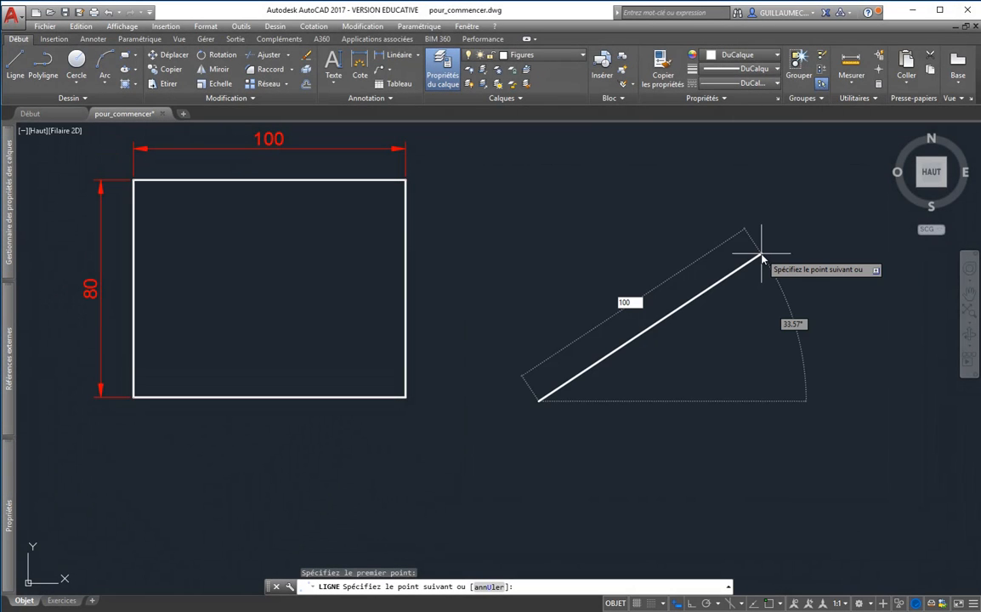
key("Tab")
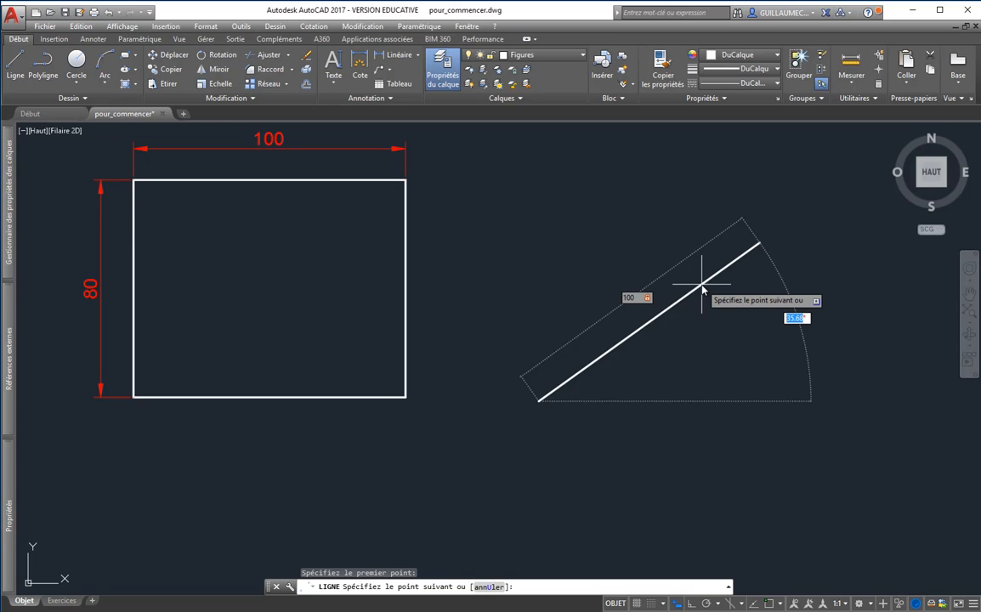
type("0")
key("Return")
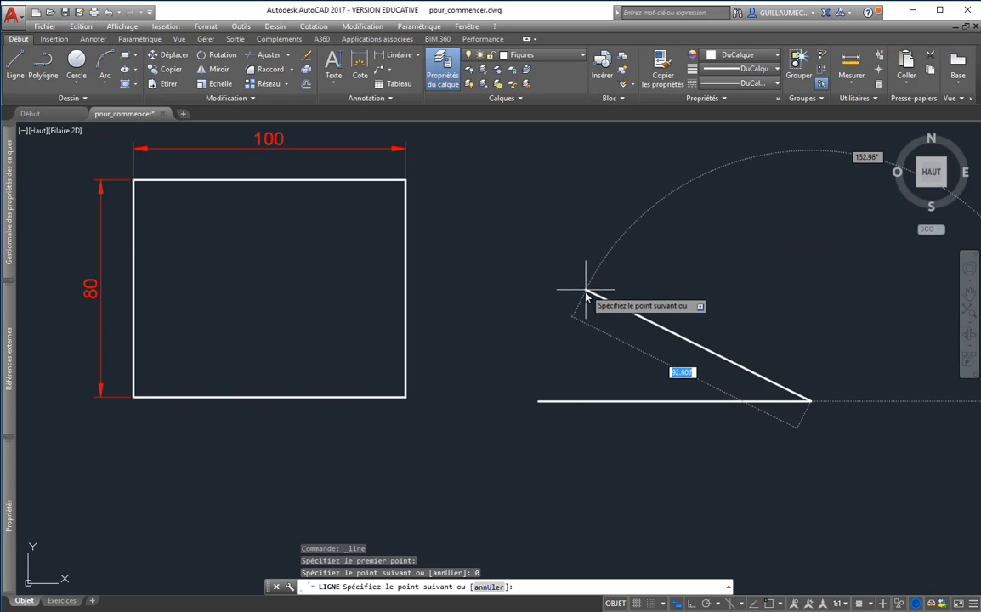
Step: Add the vertical side upward from the base line's right end with length 80 and angle 90°
scroll(580, 293, "down", 2)
scroll(750, 264, "up", 2)
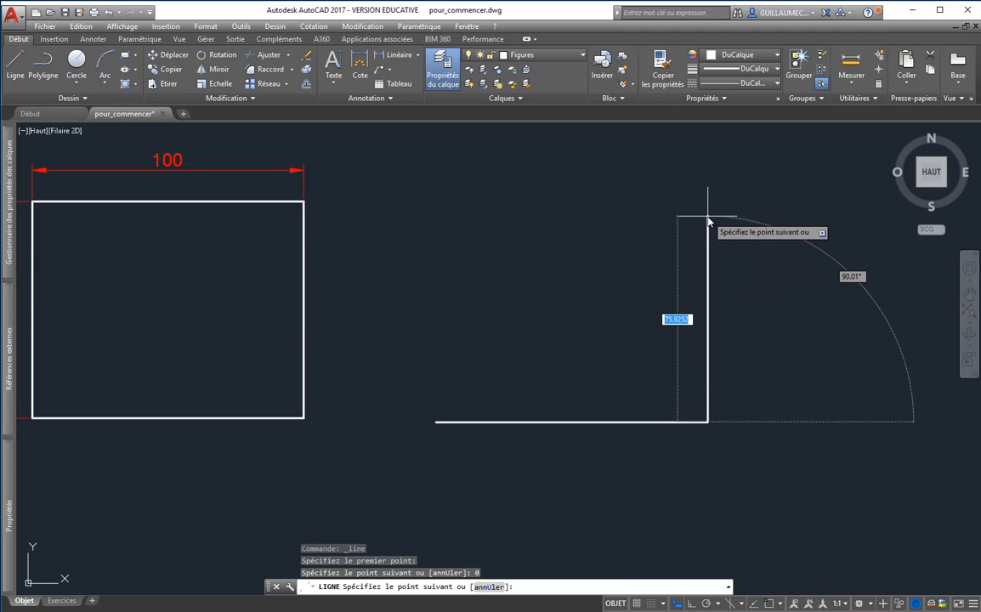
type("80")
key("Tab")
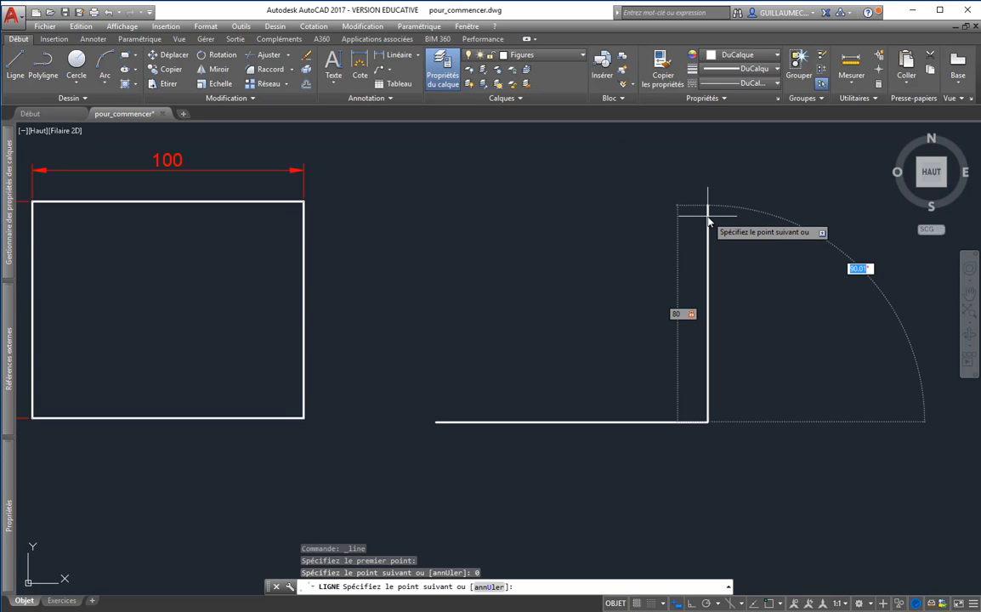
type("90")
key("Return")
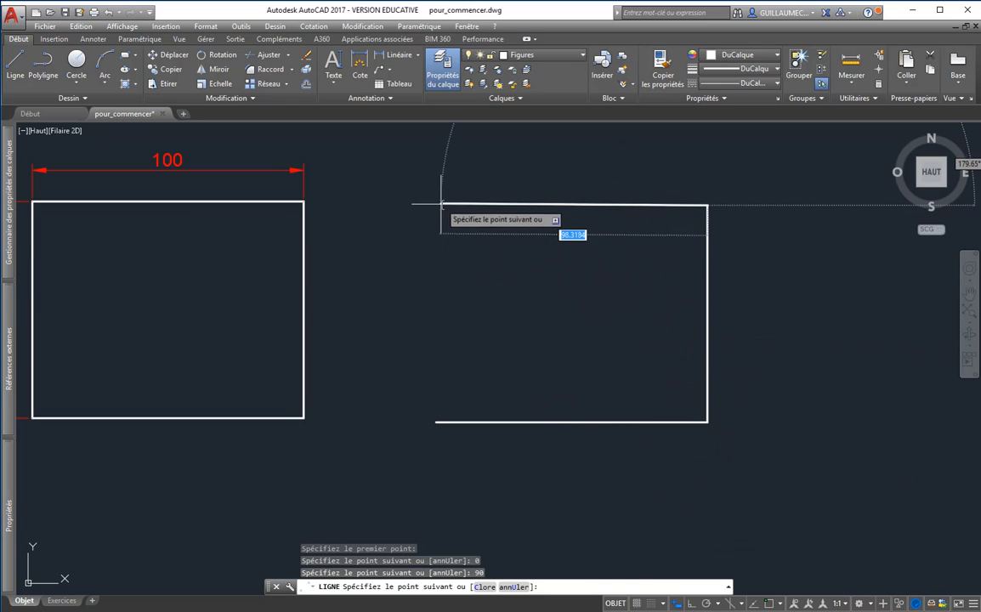
Step: Add the upper side running left from the vertical side's top with length 100 and angle 180°
scroll(382, 361, "down", 2)
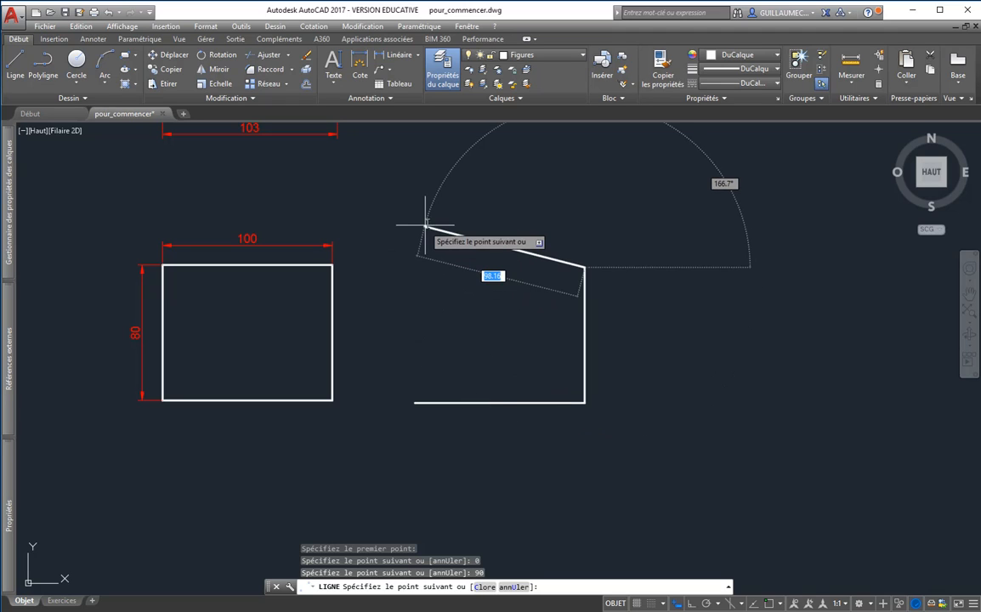
scroll(431, 359, "down", 2)
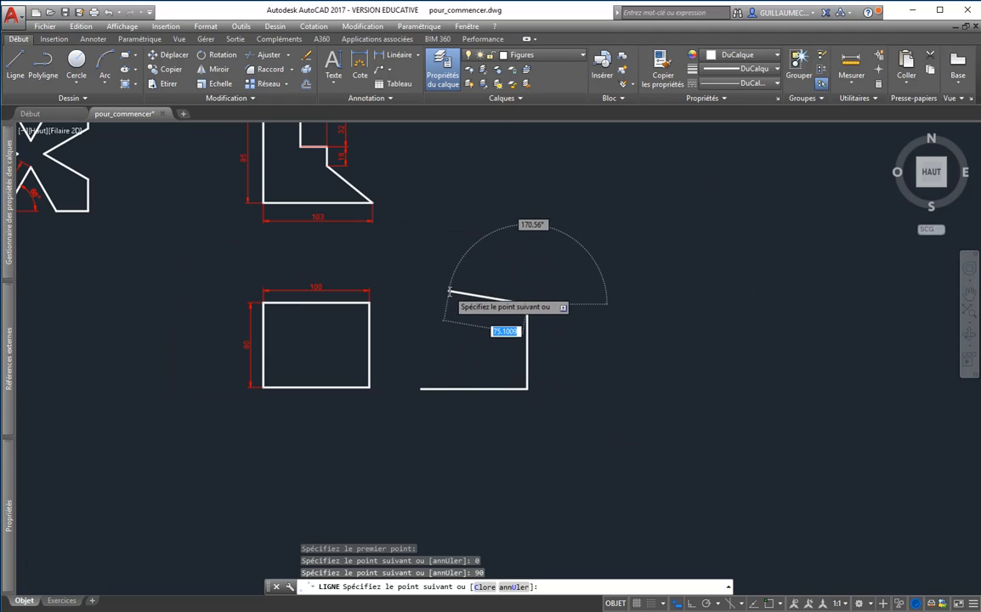
scroll(446, 293, "up", 2)
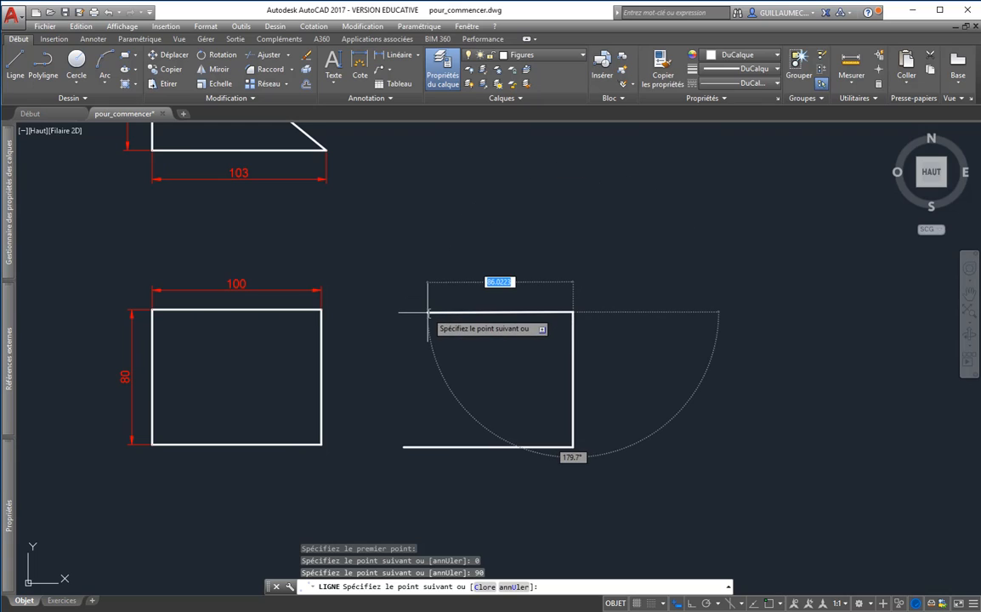
type("100")
key("Tab")
type("18")
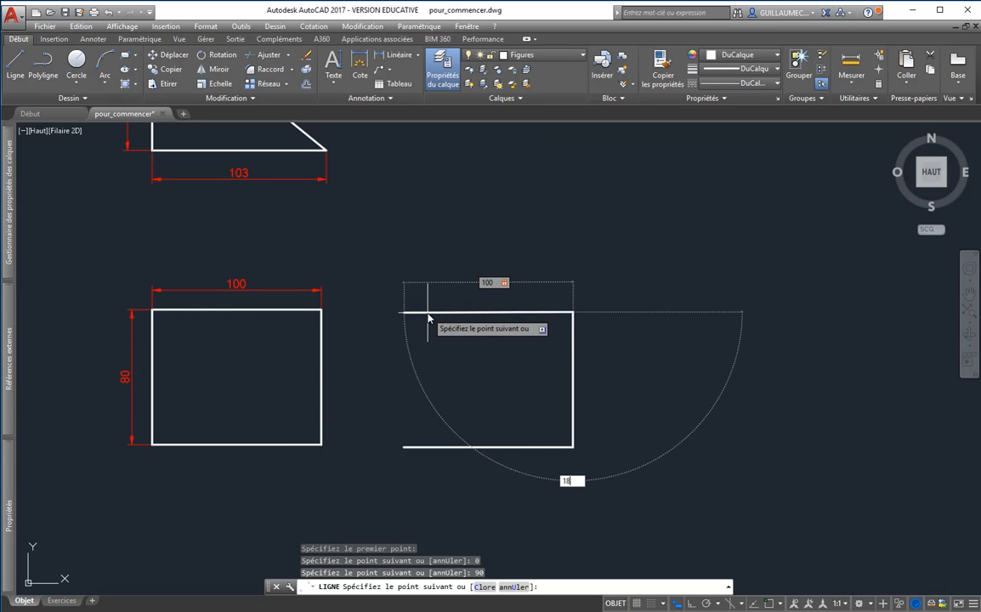
key("Return")
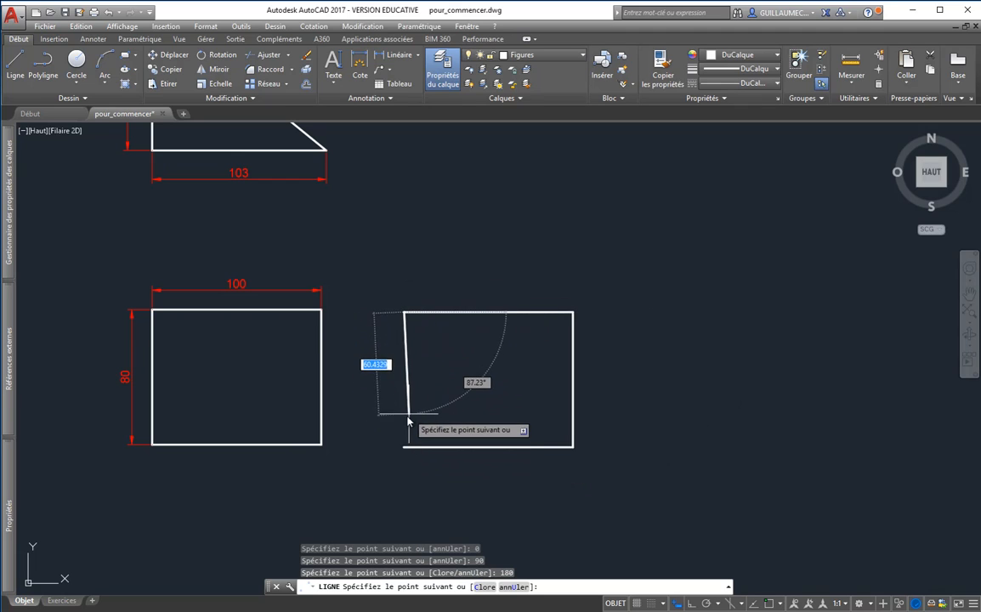
Step: Close the rectangle with a downward side of length 80 and angle 90°, and end the line command
type("80")
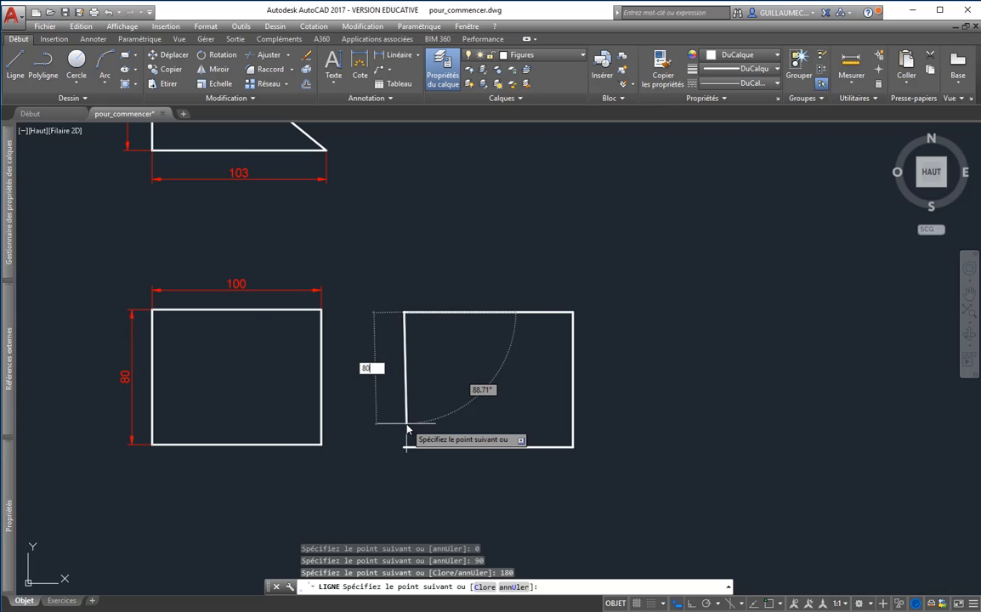
key("Tab")
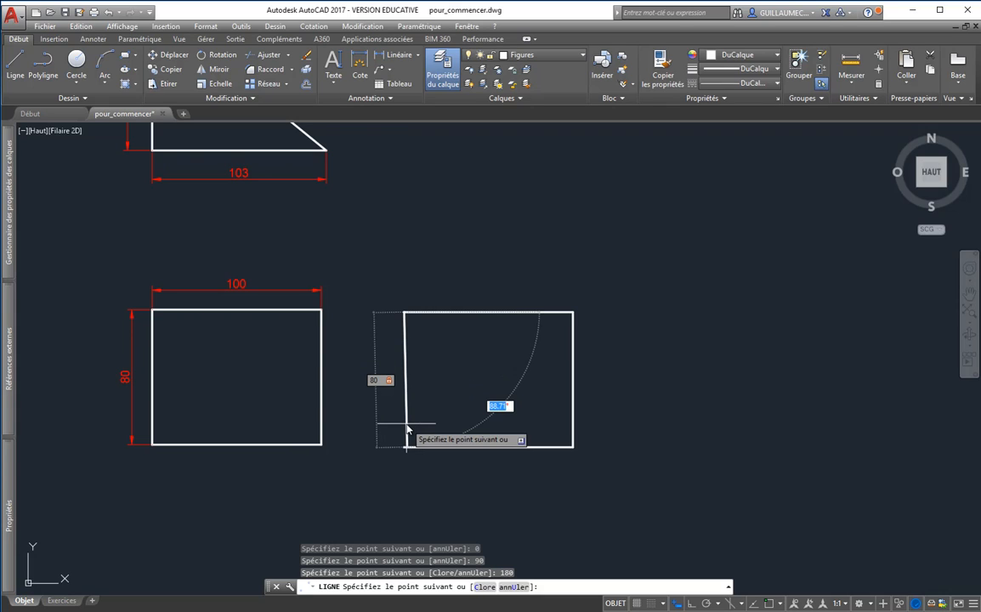
type("90")
key("Return")
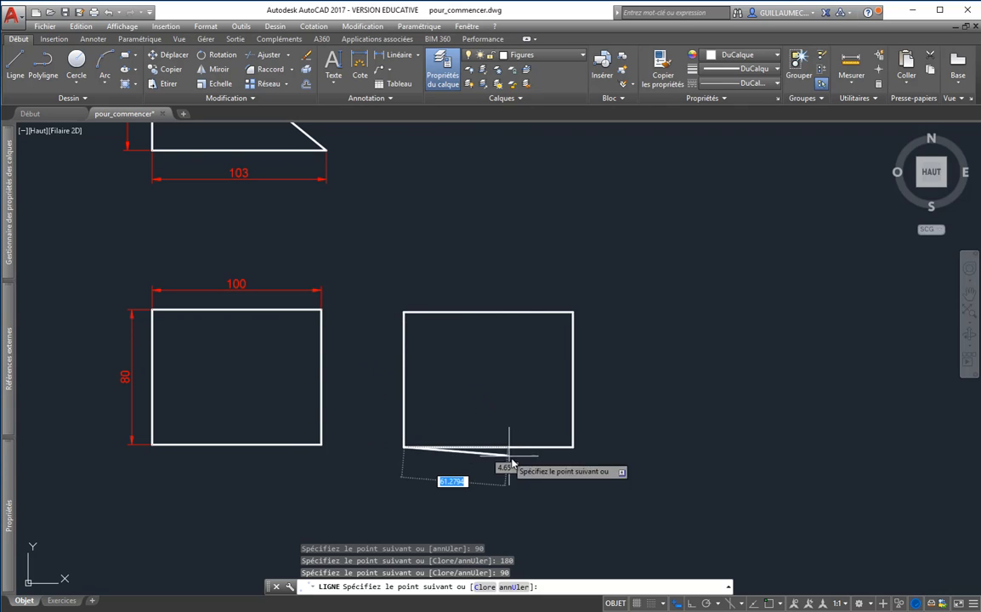
key("Escape")
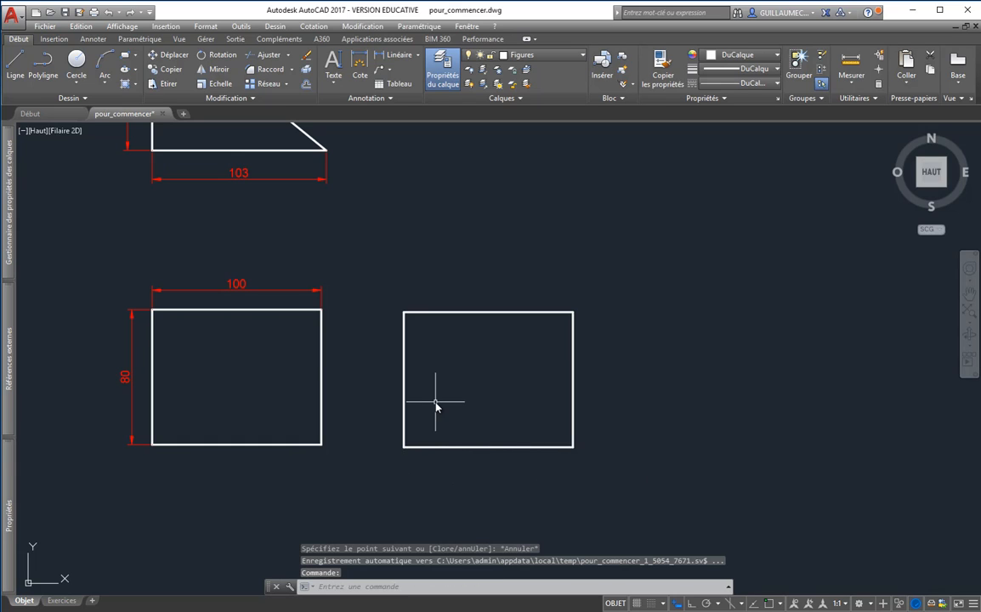
Step: Draw a single slanted line from a free point beside the new rectangle, length 100 at an angle of 30°
scroll(438, 400, "up", 2)
scroll(722, 340, "down", 2)
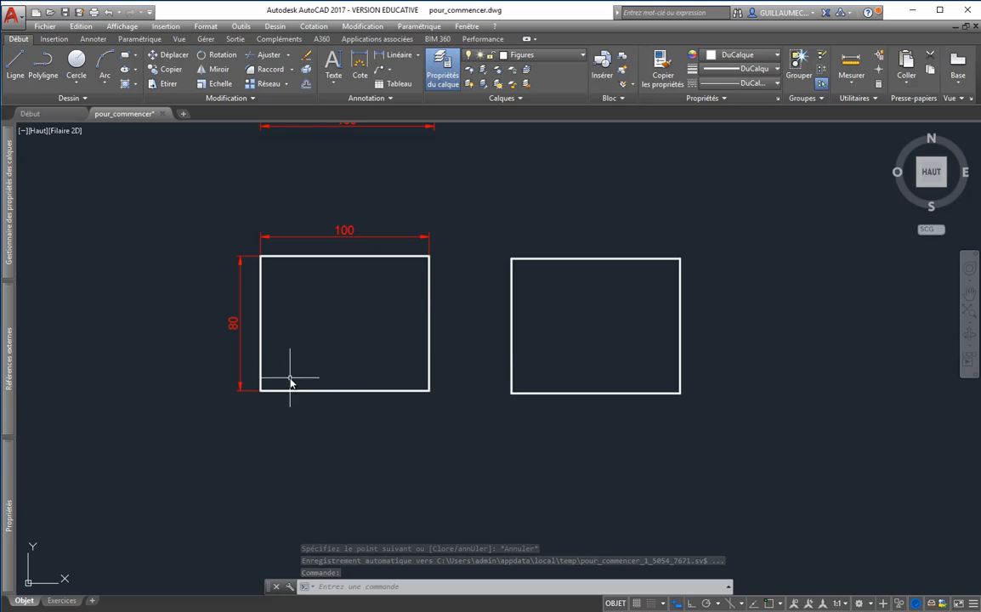
scroll(292, 379, "down", 2)
left_click(15, 72)
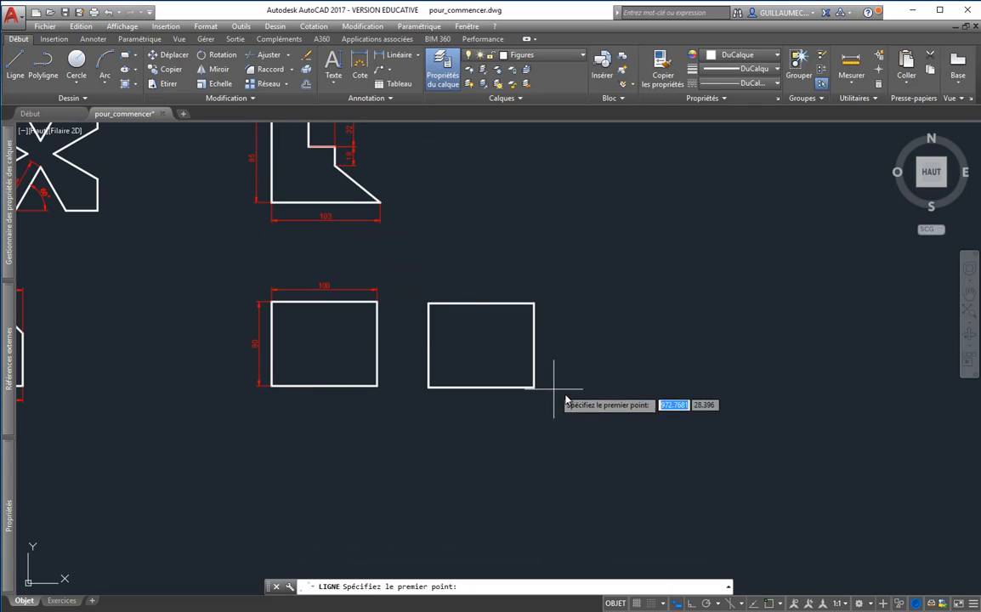
left_click(601, 388)
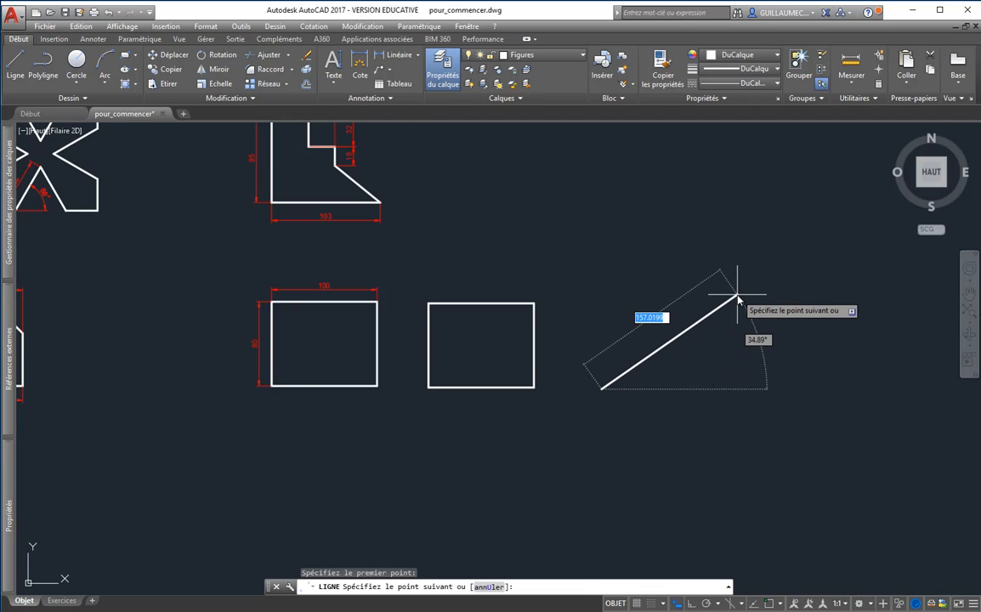
type("100")
key("Tab")
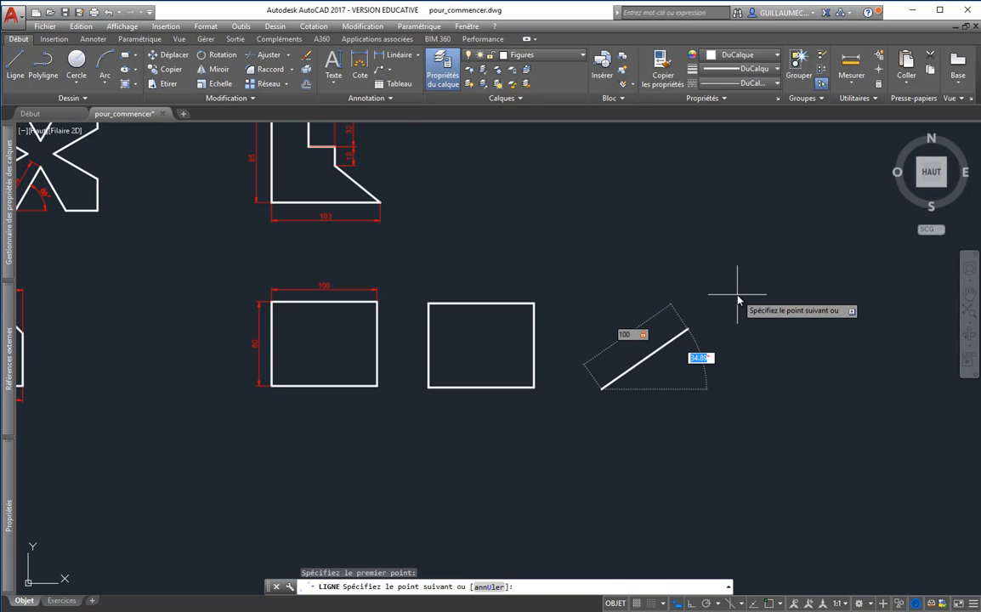
type("30")
key("Return")
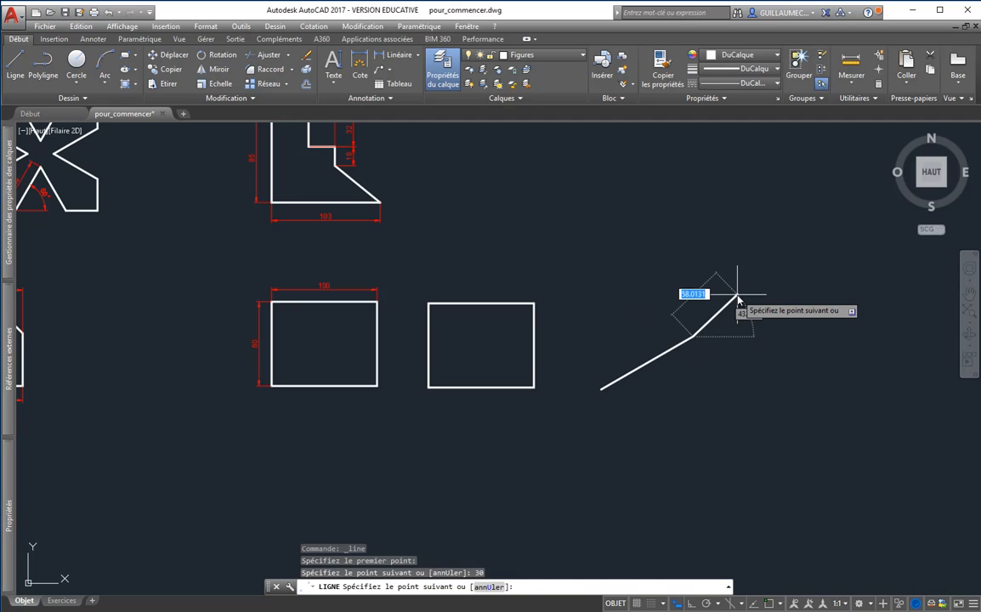
key("Escape")
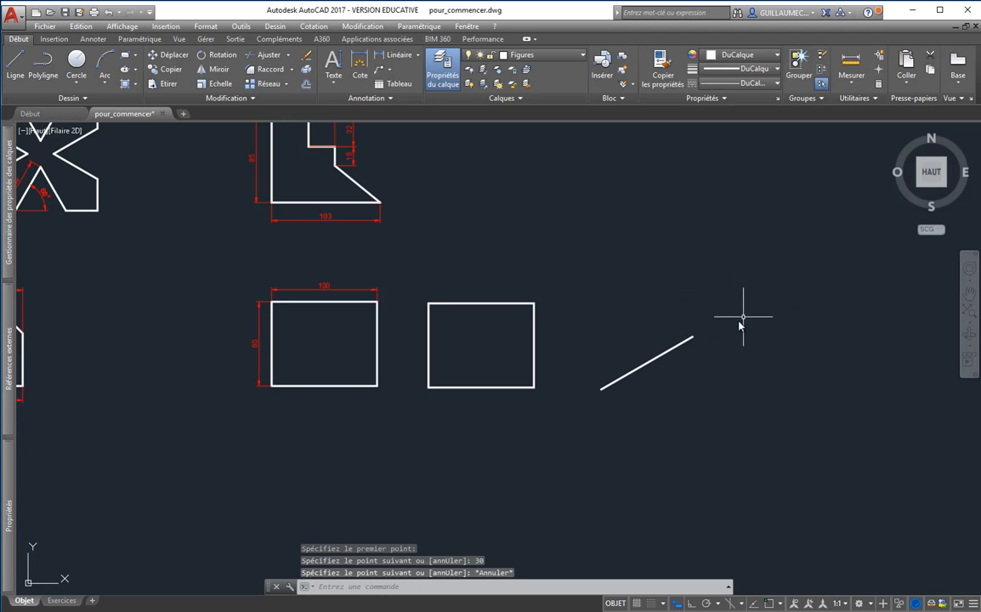
Step: Draw a second single line beside the first slanted one, locking the angle at 30° before giving a length of 200
scroll(710, 321, "down", 4)
scroll(753, 322, "up", 4)
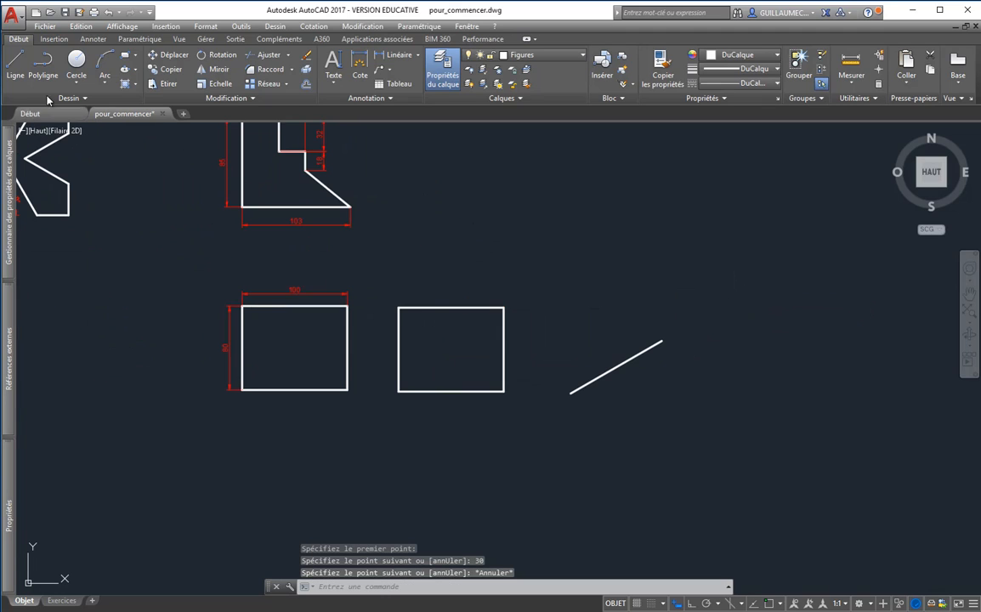
left_click(24, 77)
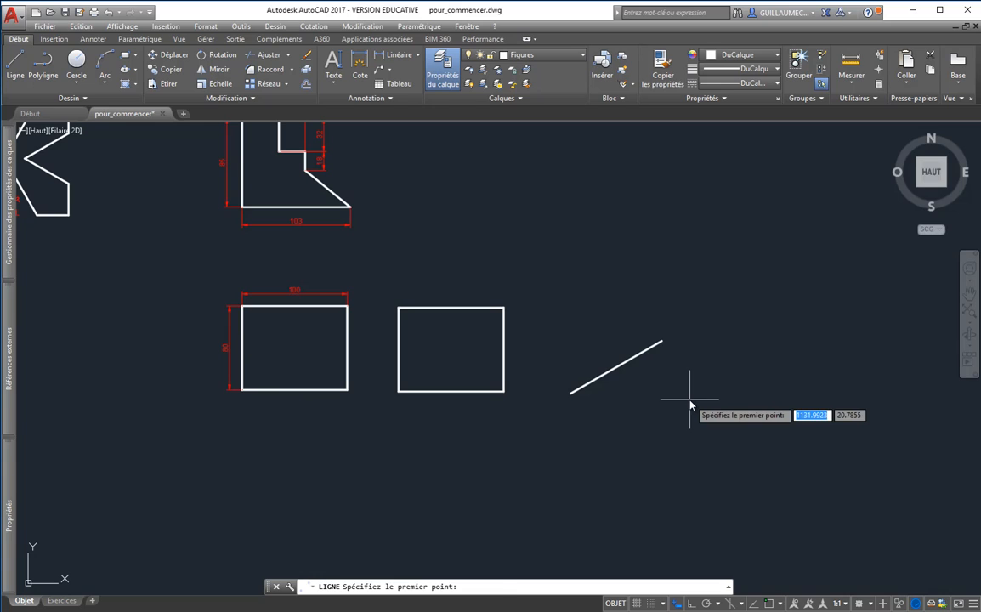
left_click(688, 398)
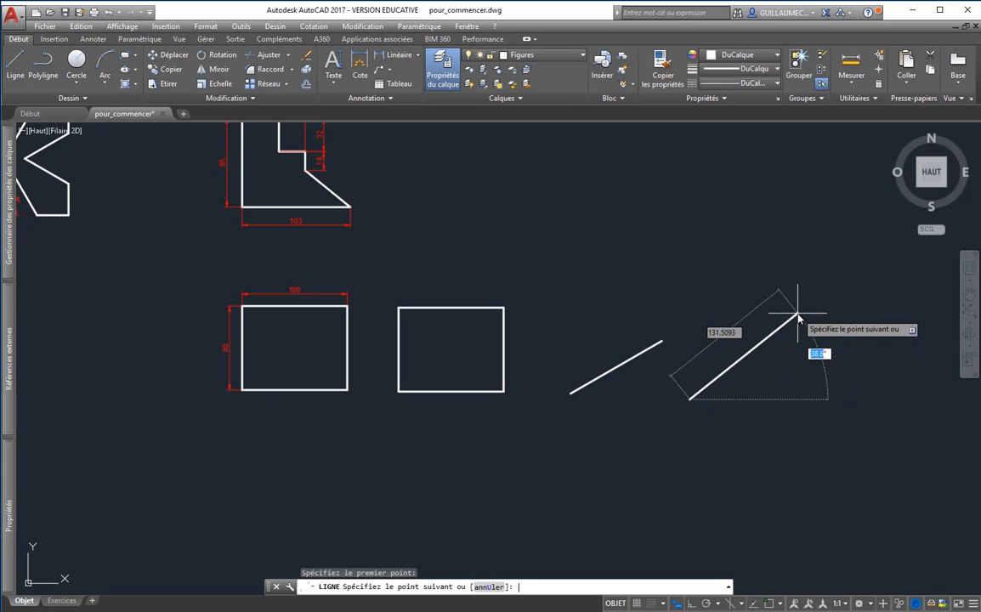
type("30")
key("Tab")
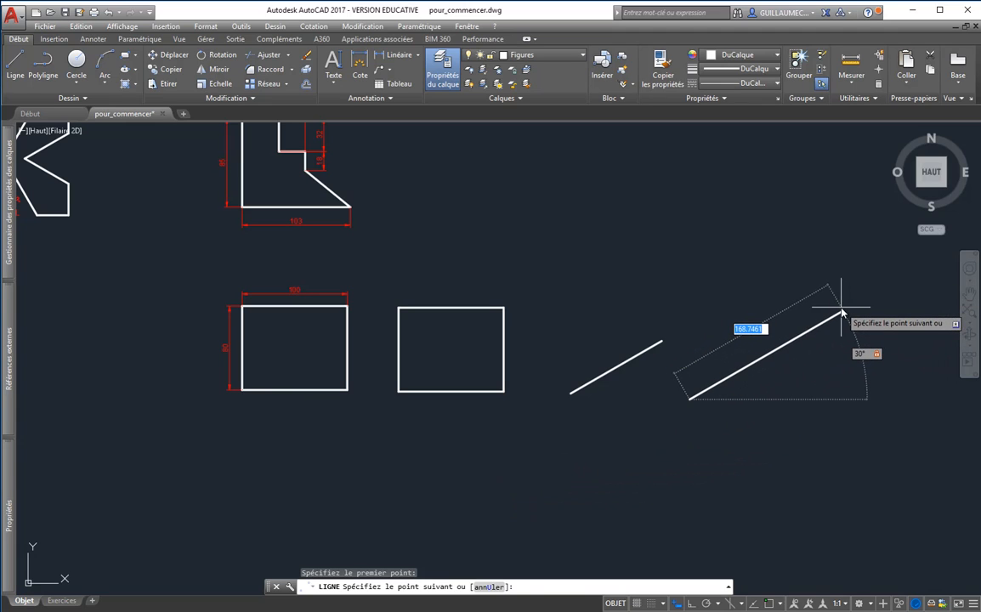
type("200")
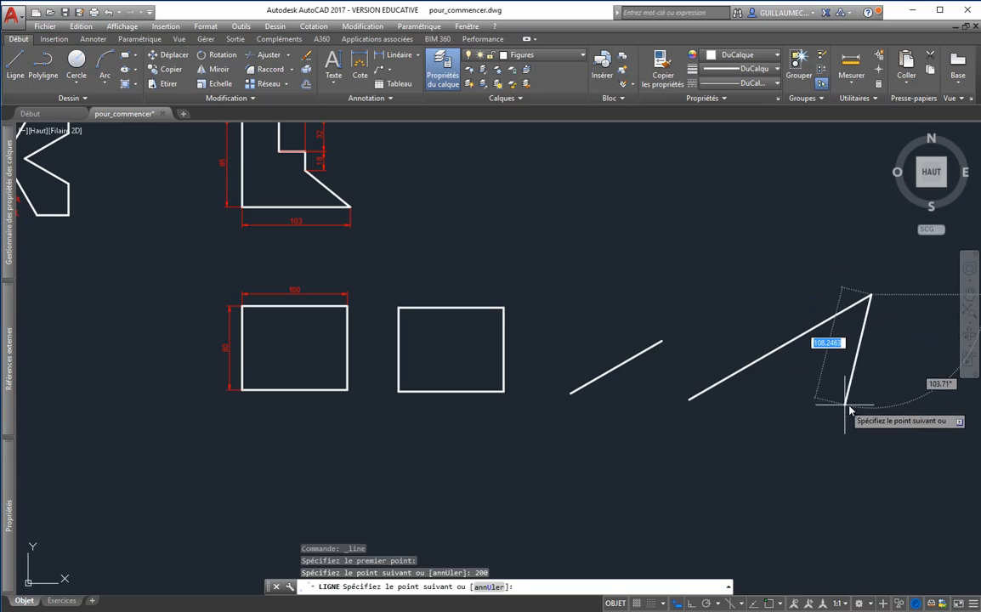
key("Escape")
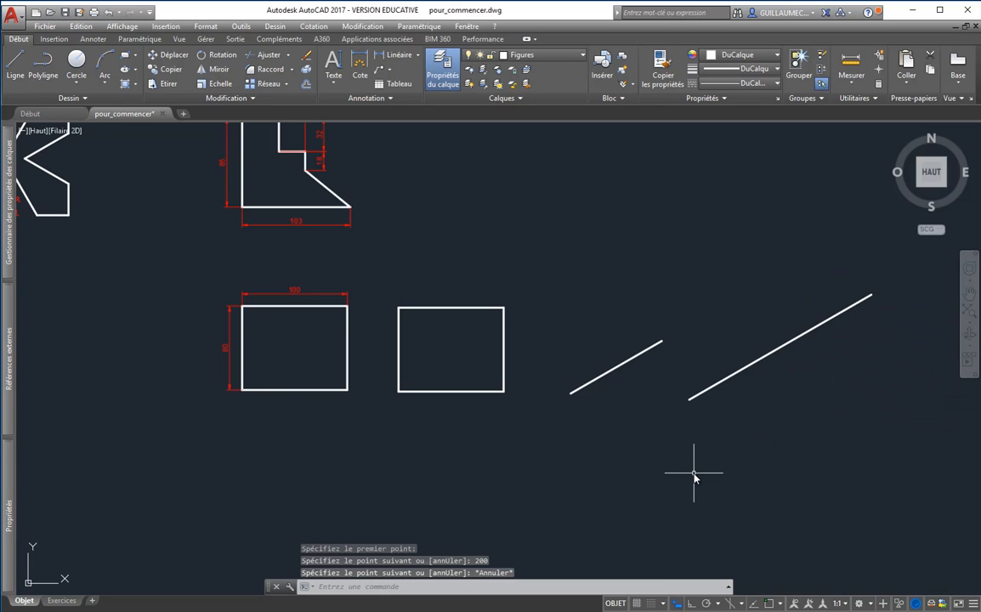